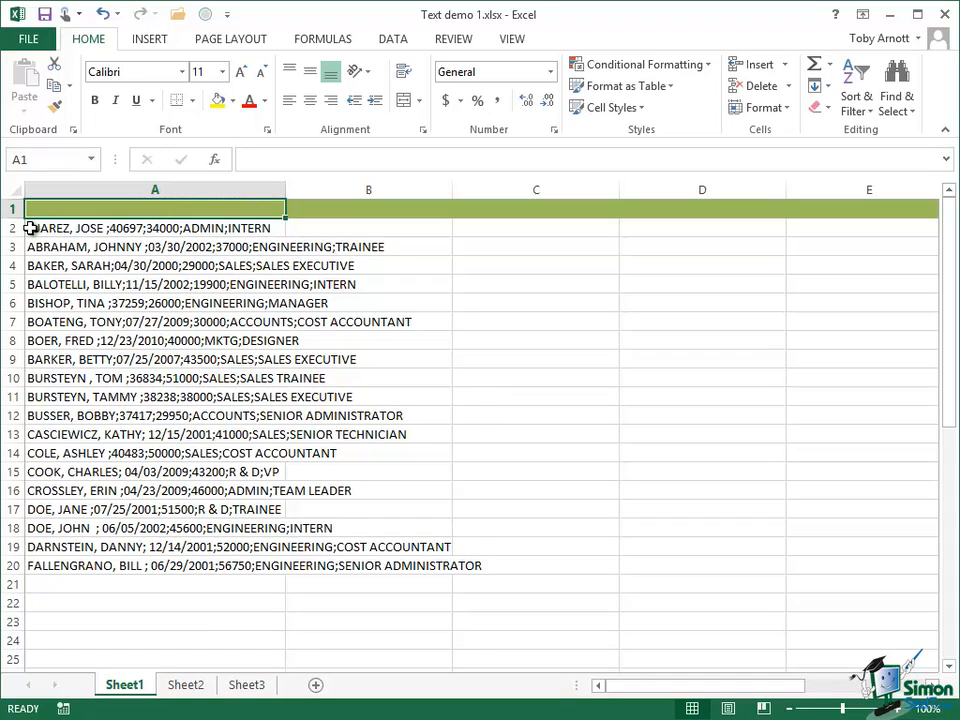
Create a backup copy of Sheet1 placed at the end of the Text demo 1.xlsx workbook
{"action": "left_click", "coordinate": [32, 228]}
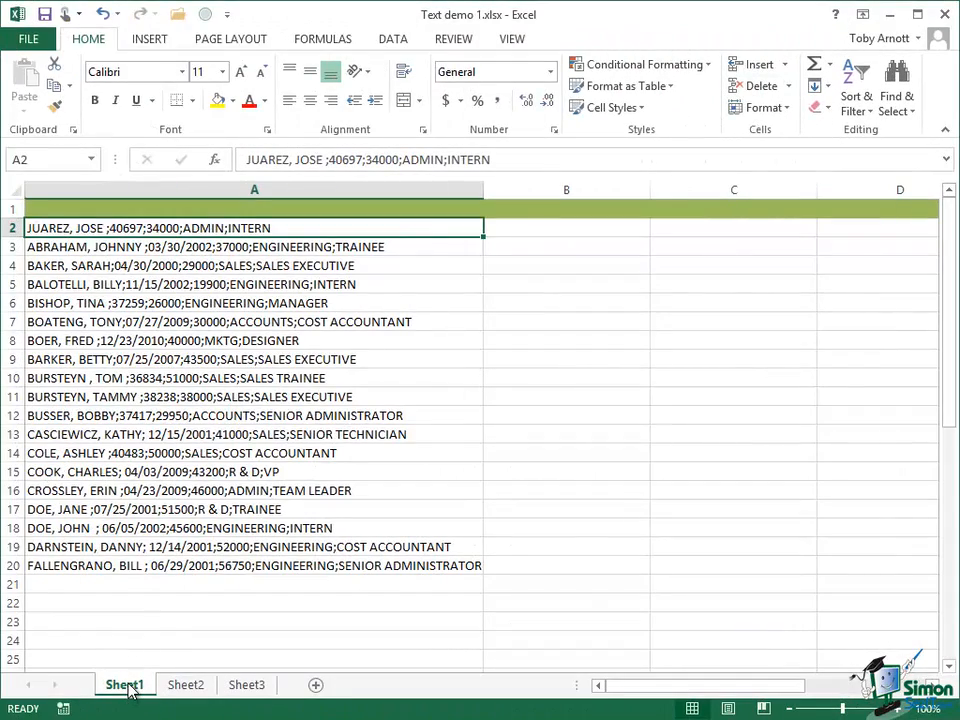
{"action": "right_click", "coordinate": [127, 685]}
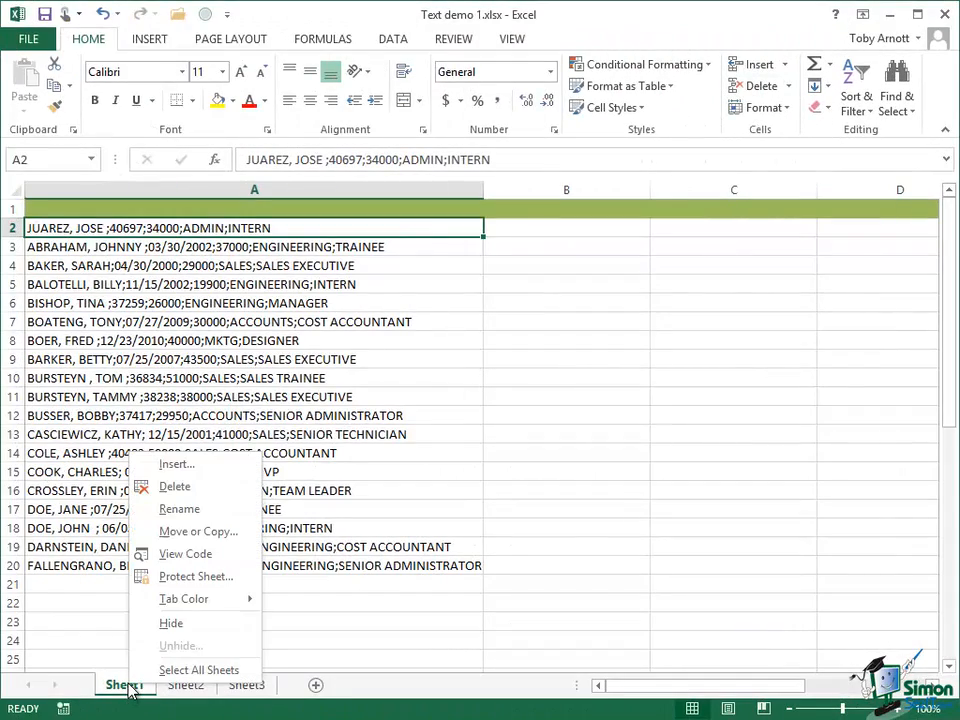
{"action": "left_click", "coordinate": [199, 533]}
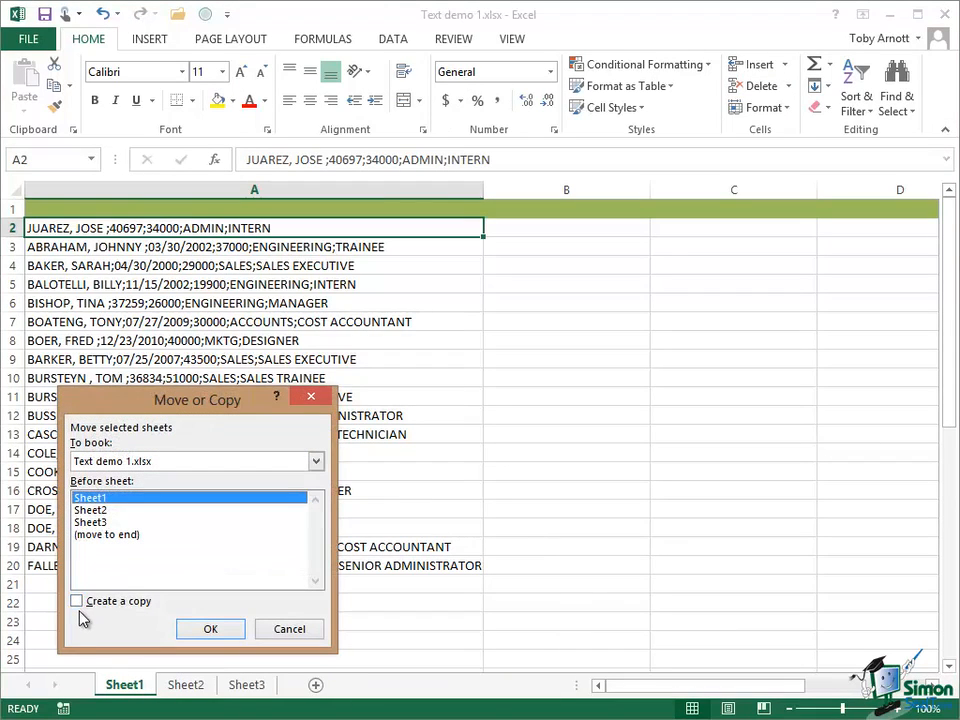
{"action": "left_click", "coordinate": [78, 602]}
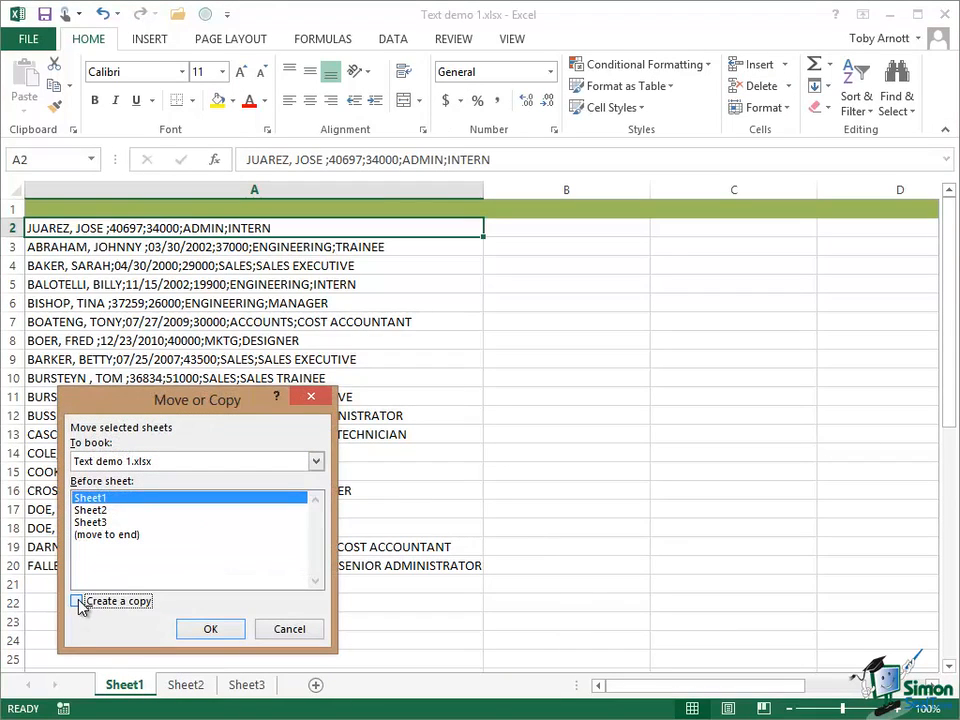
{"action": "left_click", "coordinate": [89, 538]}
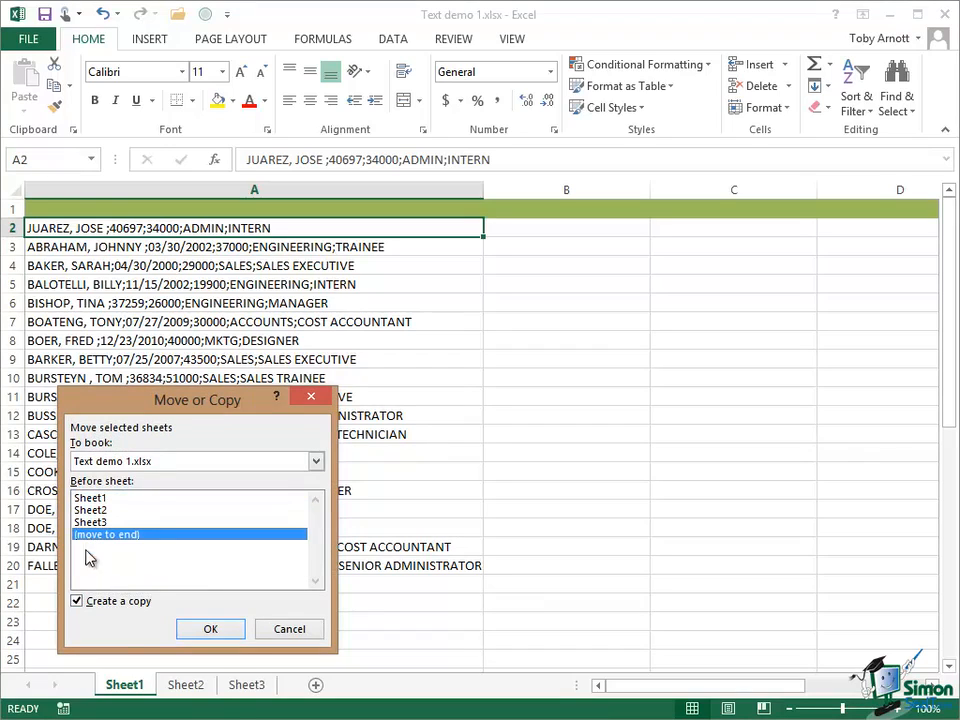
{"action": "left_click", "coordinate": [209, 628]}
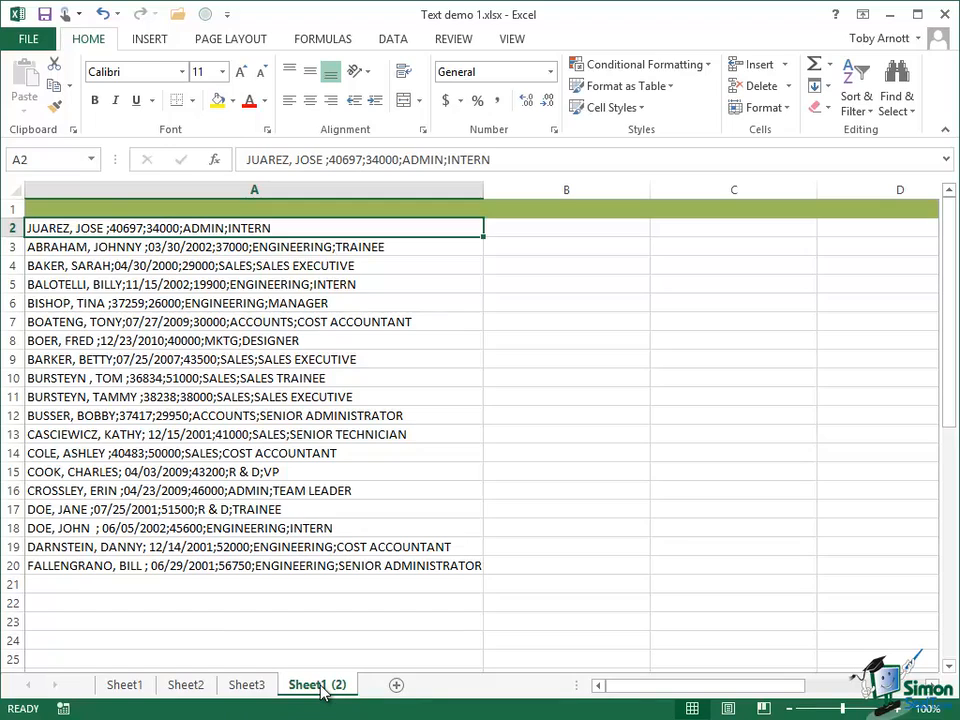
On the original Sheet1, widen column B and enter =PROPER(A2) in cell B2
{"action": "left_click", "coordinate": [134, 689]}
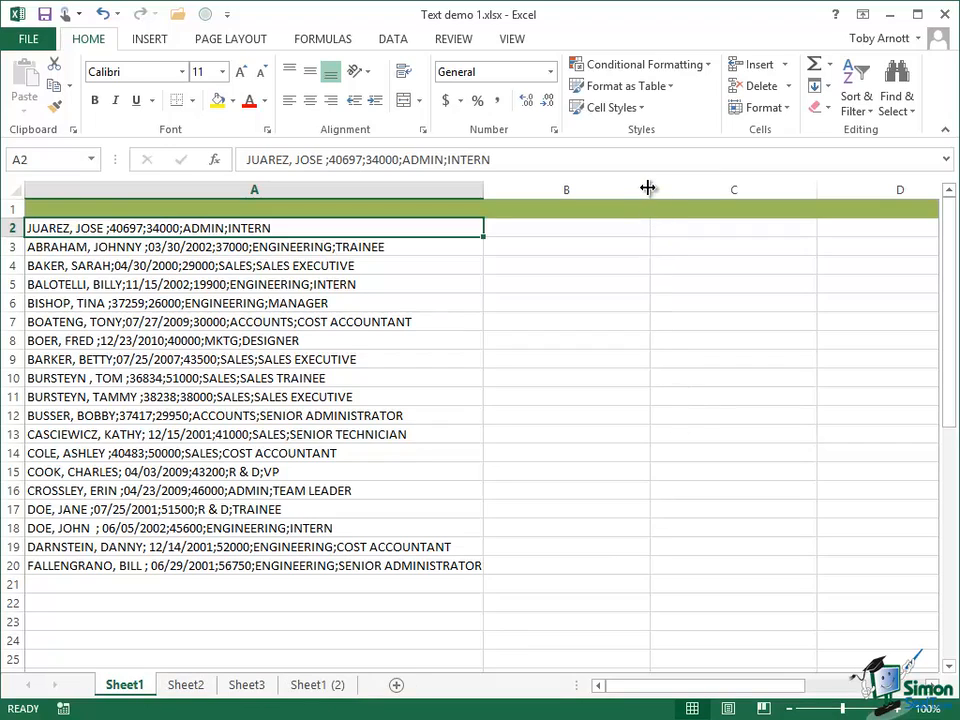
{"action": "left_click_drag", "start_coordinate": [648, 188], "coordinate": [828, 186]}
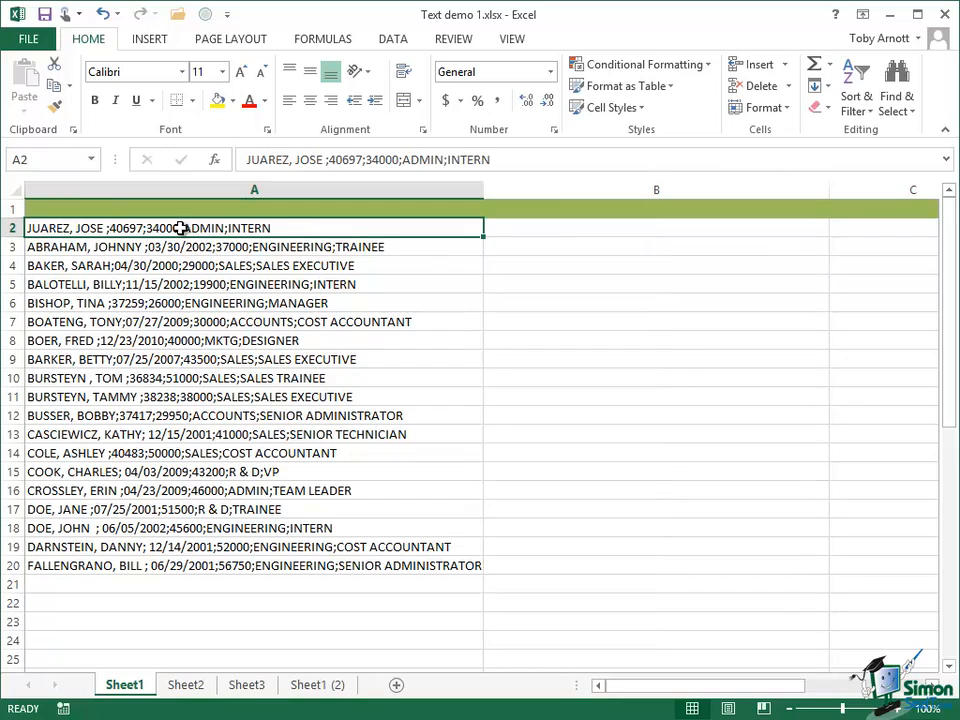
{"action": "left_click", "coordinate": [504, 228]}
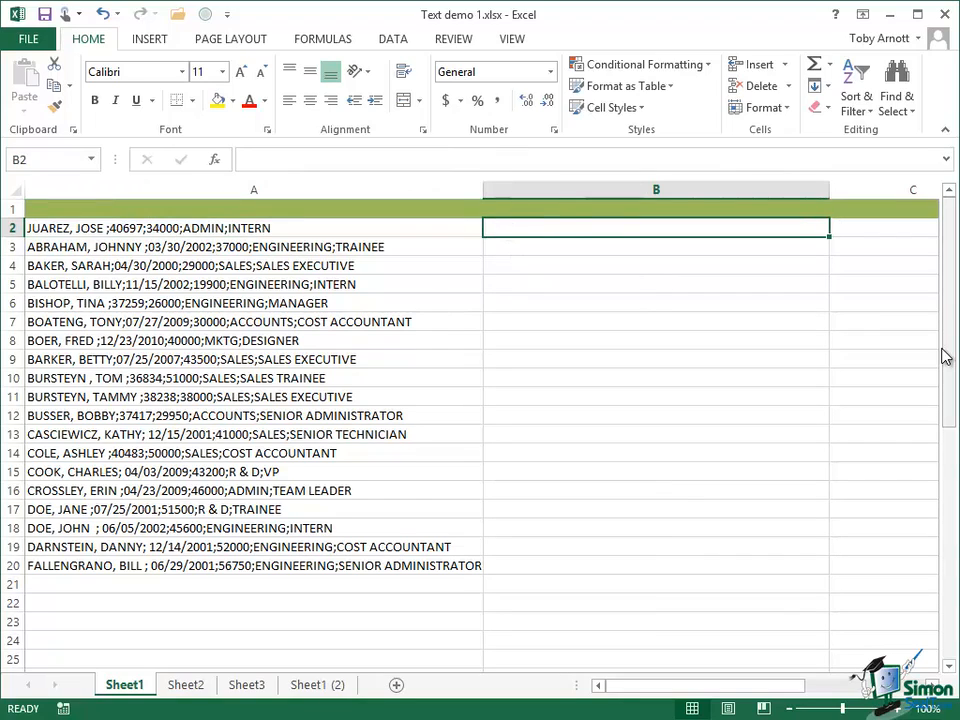
{"action": "type", "text": "=PROPER("}
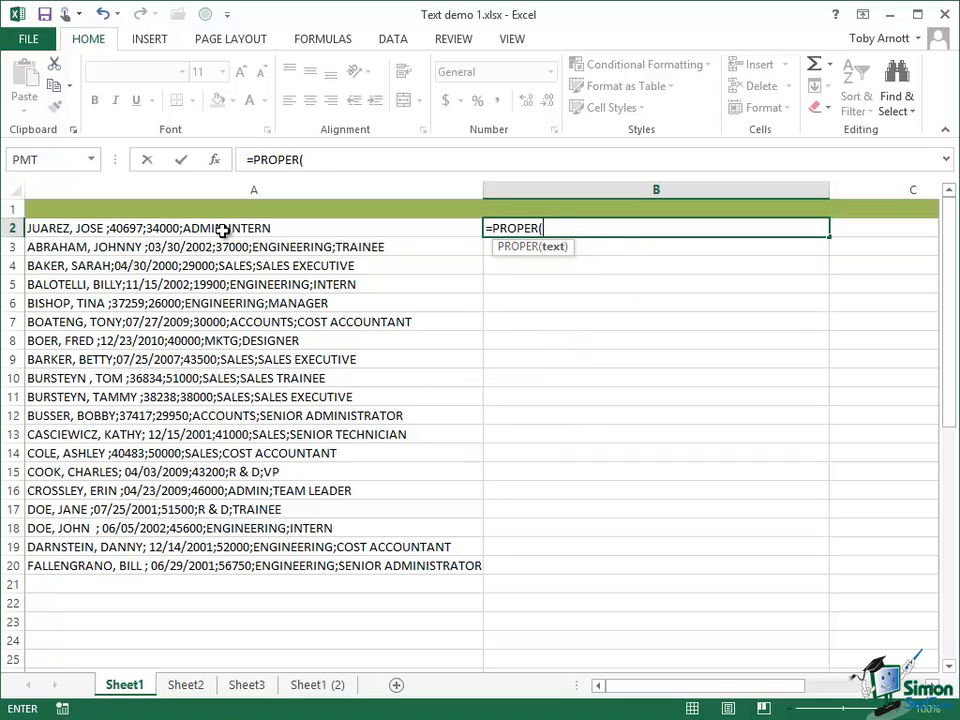
{"action": "left_click", "coordinate": [222, 230]}
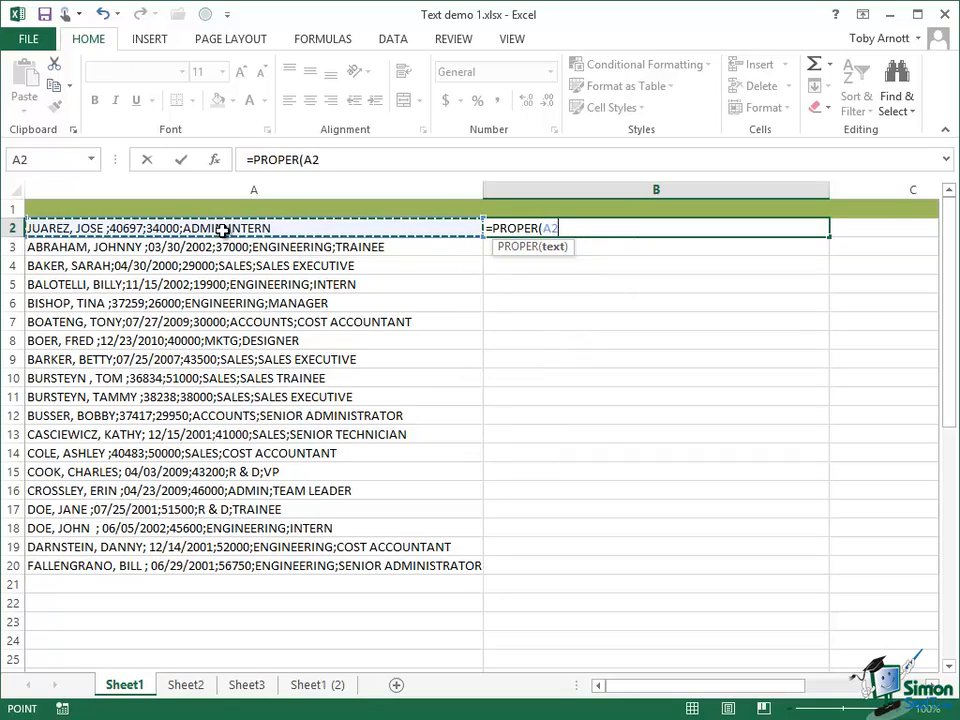
{"action": "left_click", "coordinate": [182, 165]}
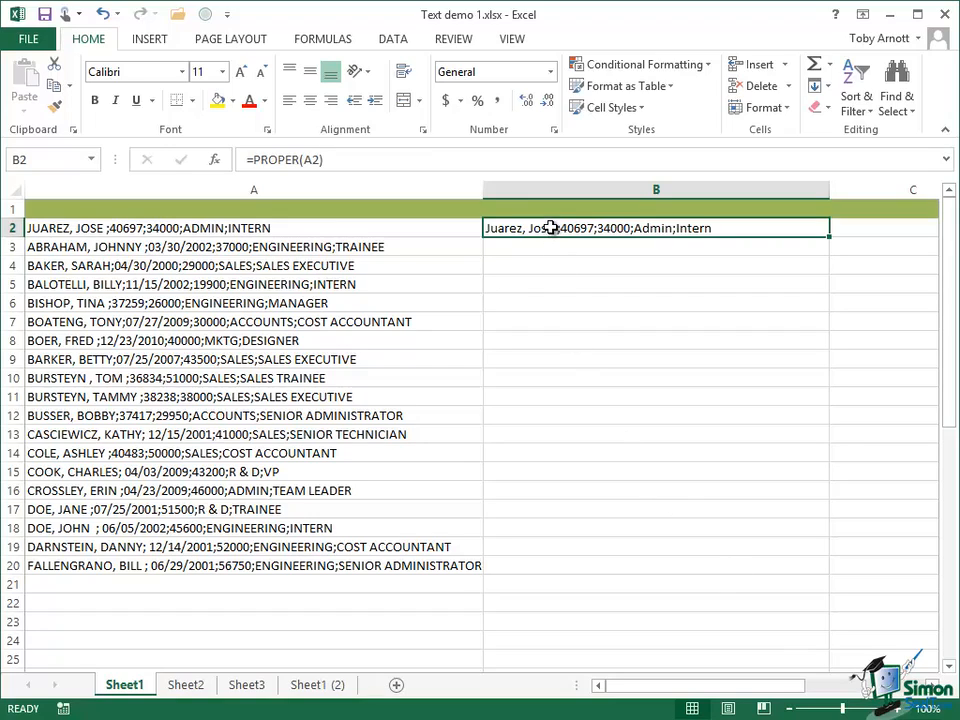
Fill the PROPER formula from B2 down to B20 and widen column B to fit the longest entry
{"action": "left_click_drag", "start_coordinate": [553, 227], "coordinate": [540, 570]}
{"action": "key", "text": "ctrl+d"}
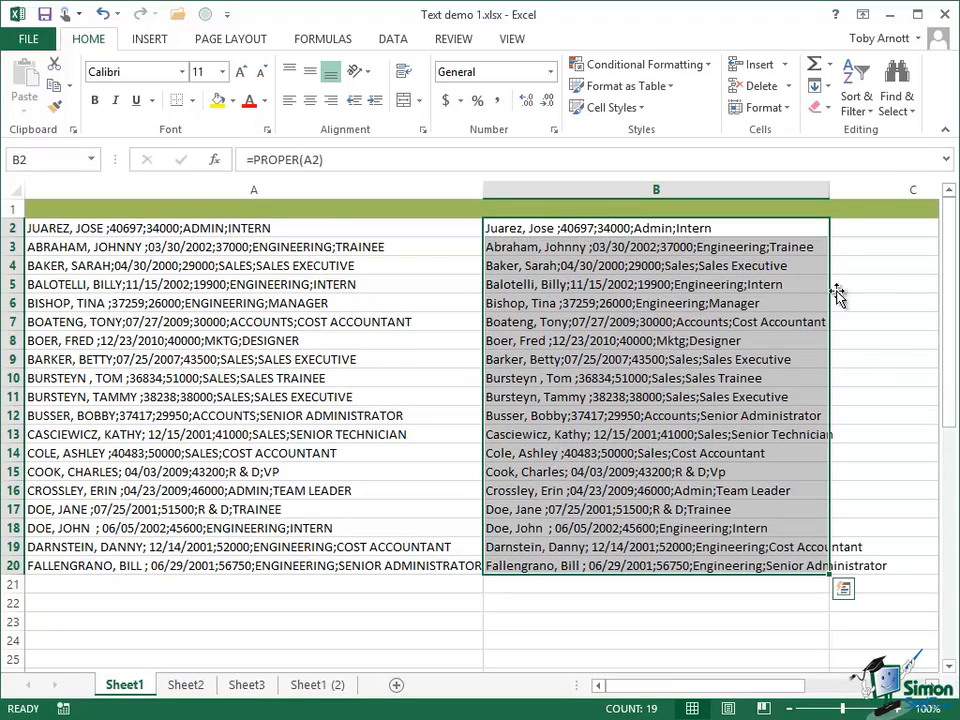
{"action": "left_click_drag", "start_coordinate": [831, 187], "coordinate": [887, 189]}
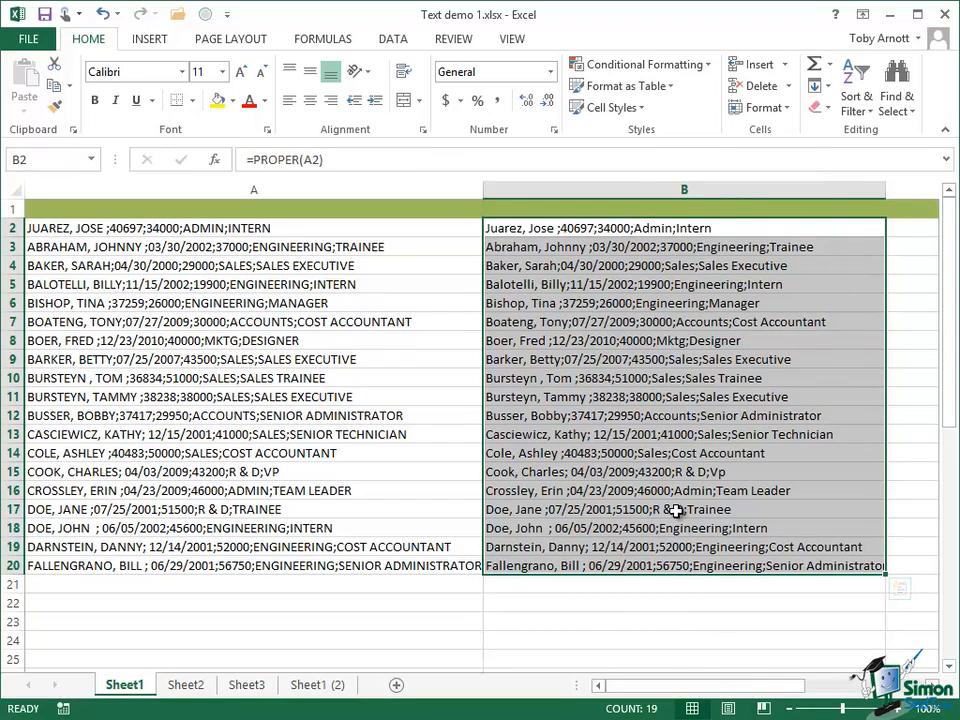
{"action": "left_click", "coordinate": [513, 509]}
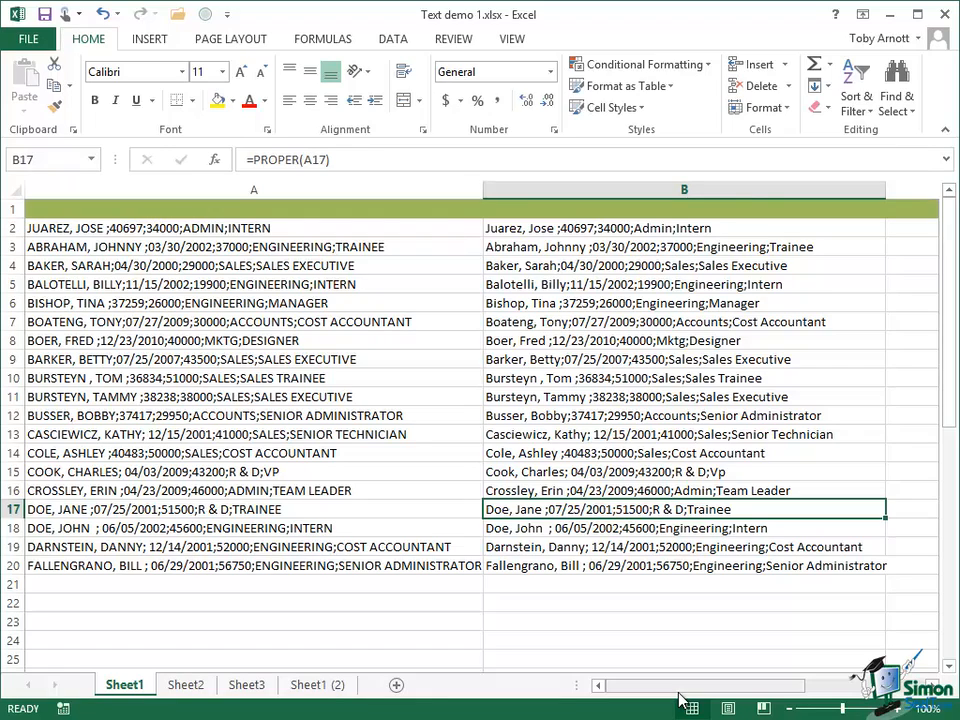
Try to delete column A, which holds the original uppercase text
{"action": "mouse_move", "coordinate": [958, 718]}
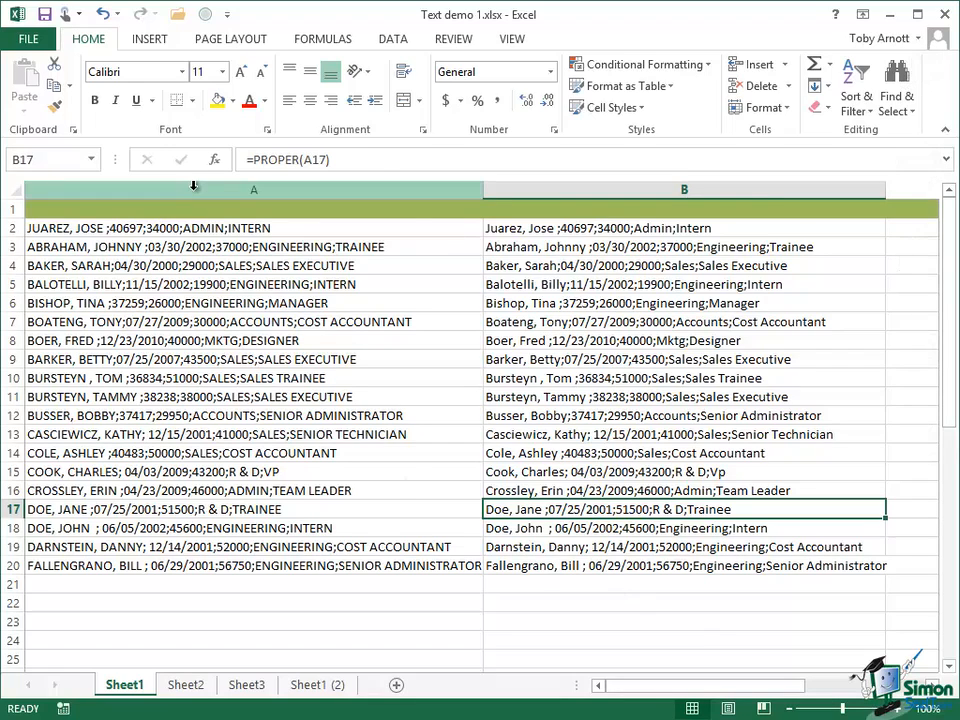
{"action": "right_click", "coordinate": [194, 192]}
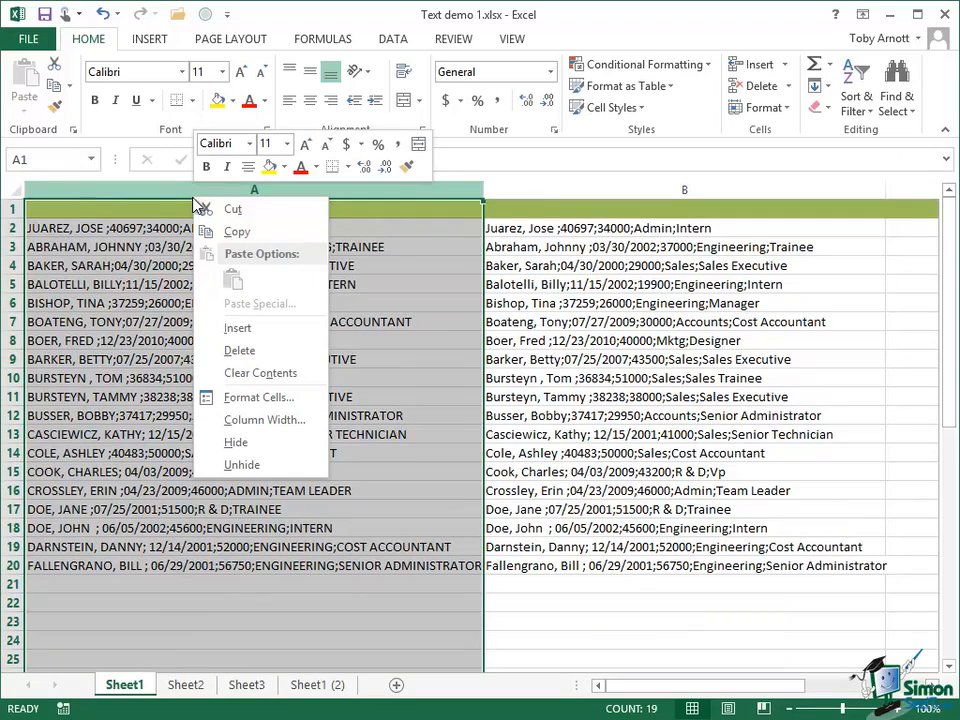
{"action": "left_click", "coordinate": [241, 352]}
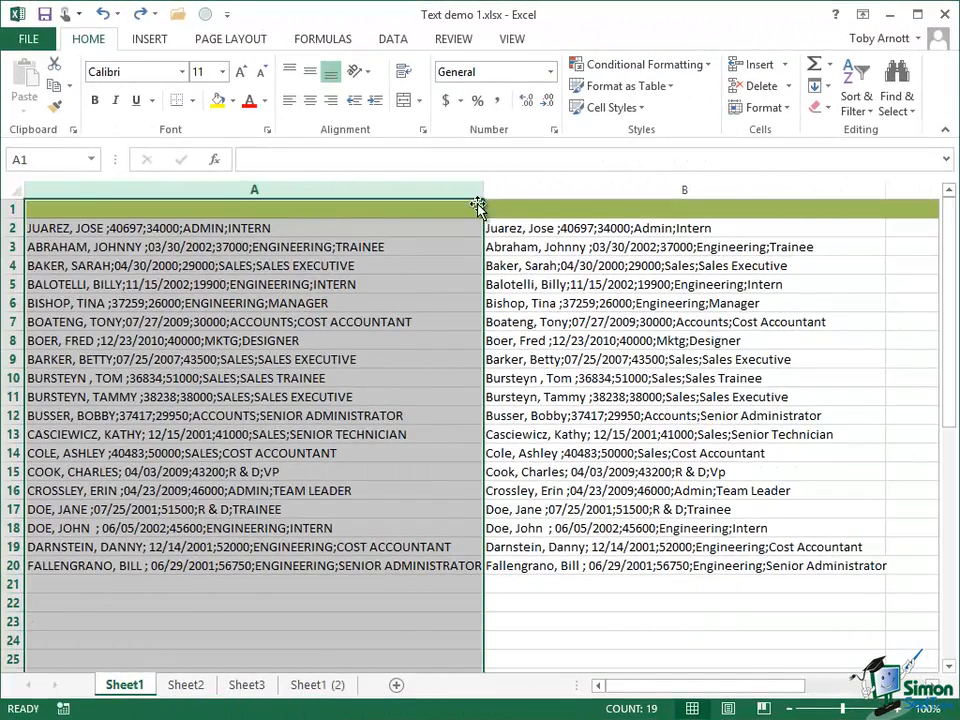
Narrow column A, then copy B2:B20 and paste it as values only starting at cell C2
{"action": "left_click_drag", "start_coordinate": [482, 189], "coordinate": [248, 193]}
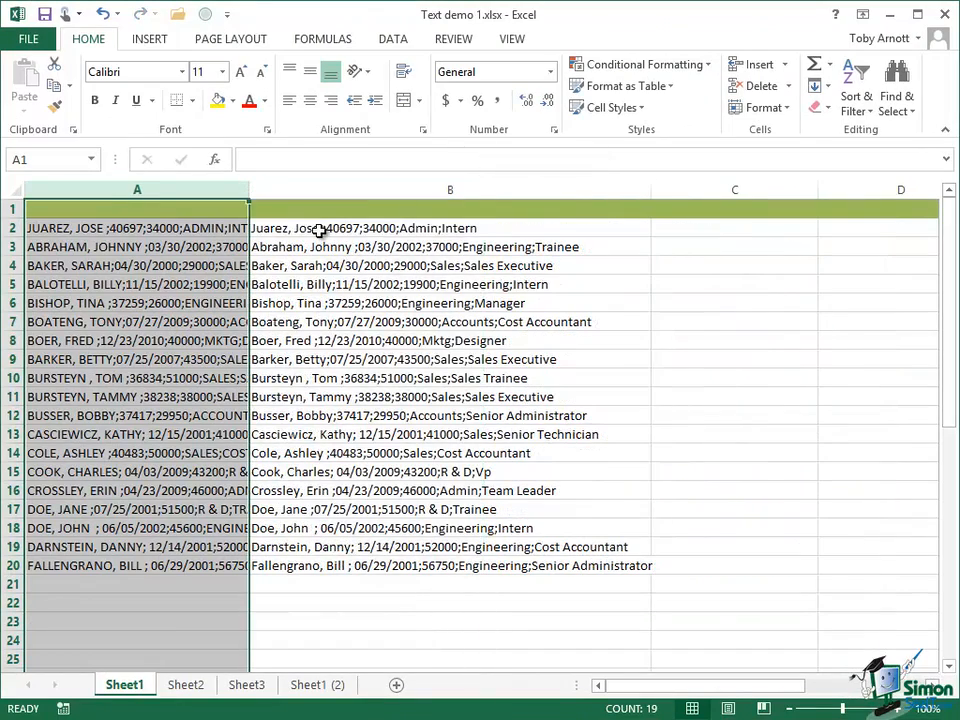
{"action": "left_click_drag", "start_coordinate": [318, 230], "coordinate": [310, 572]}
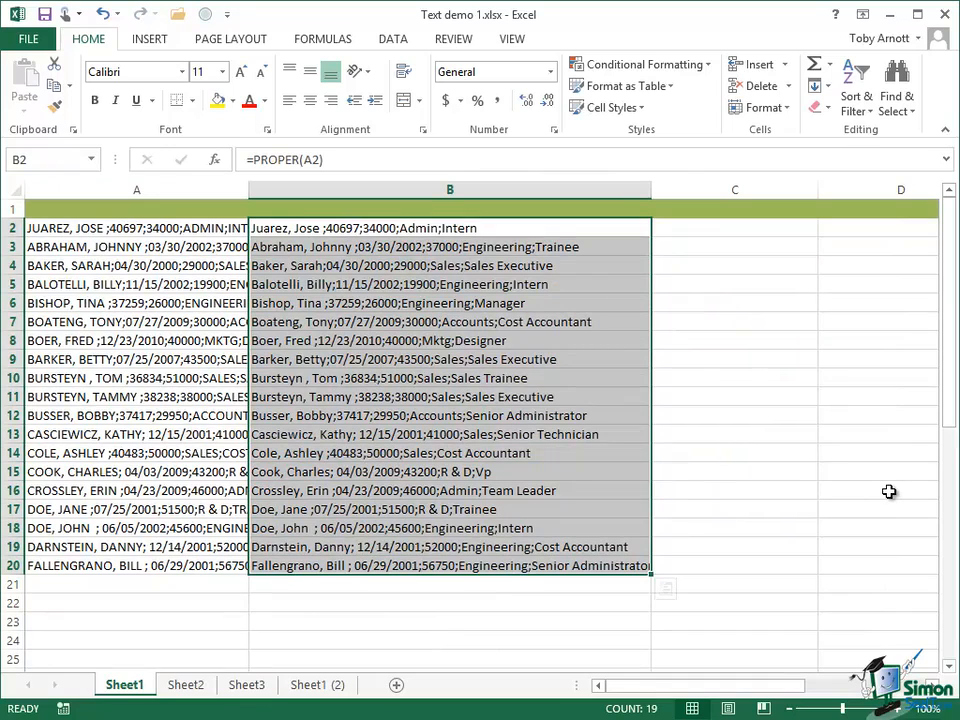
{"action": "key", "text": "ctrl+c"}
{"action": "left_click", "coordinate": [689, 227]}
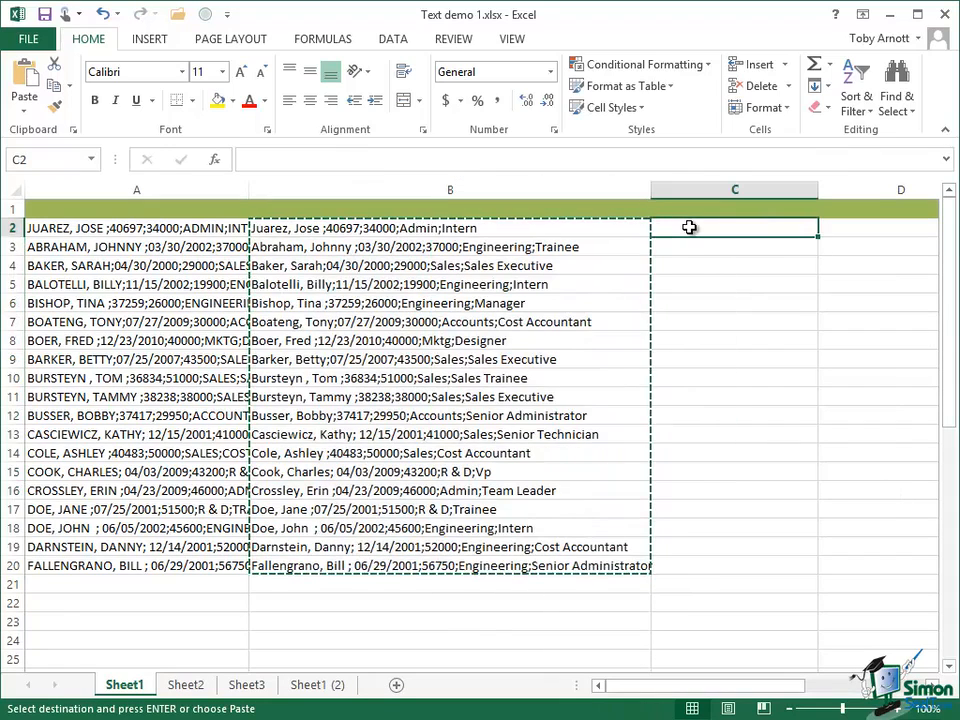
{"action": "left_click", "coordinate": [27, 112]}
{"action": "left_click", "coordinate": [22, 234]}
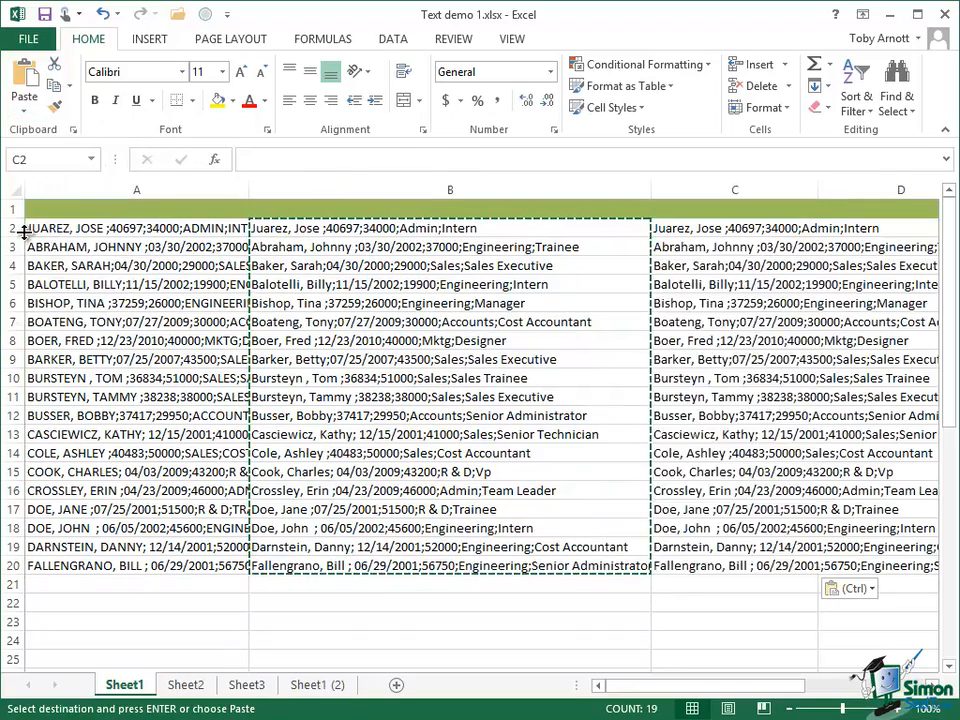
Delete columns A and B, leaving only the pasted proper-case values
{"action": "left_click_drag", "start_coordinate": [133, 190], "coordinate": [370, 194]}
{"action": "right_click", "coordinate": [374, 196]}
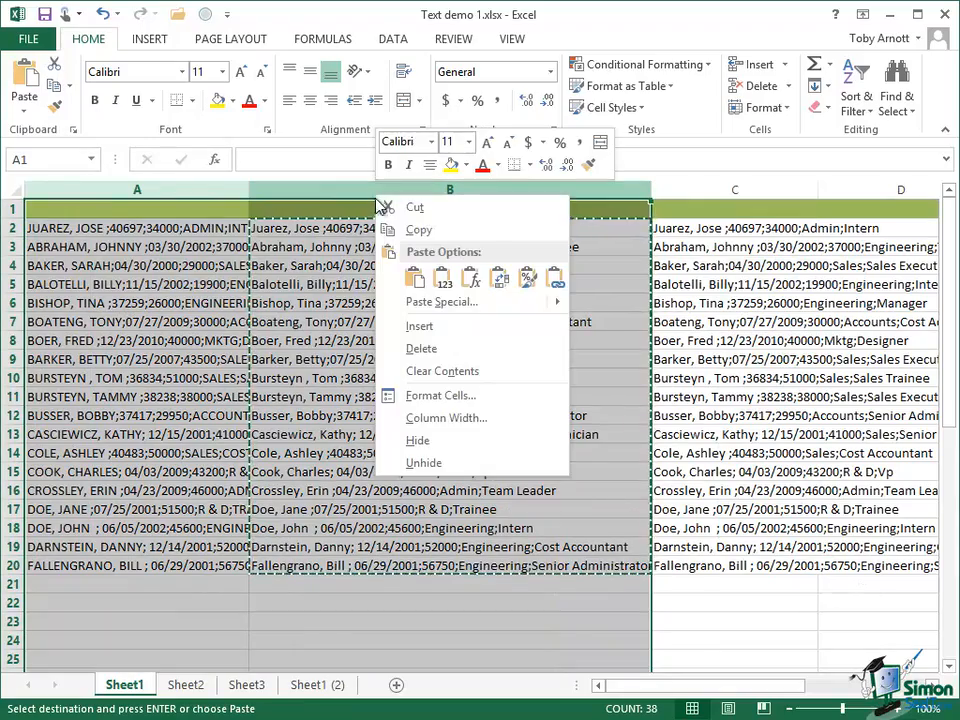
{"action": "left_click", "coordinate": [459, 357]}
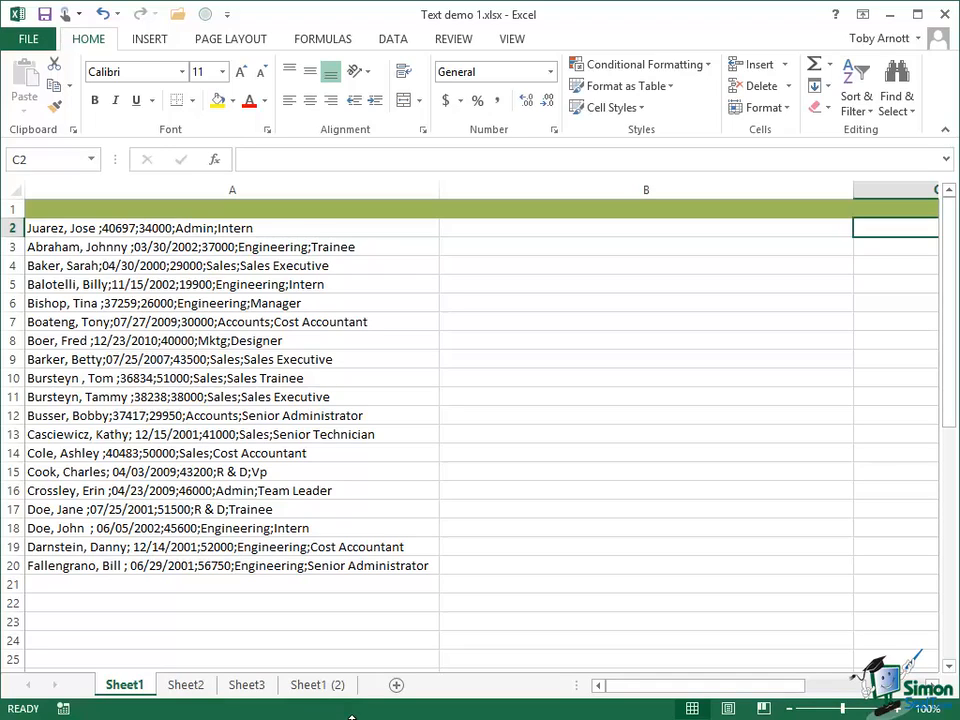
Enter =FIND(";",A2) in cell B2 to locate the first semicolon in the text of A2
{"action": "left_click", "coordinate": [461, 229]}
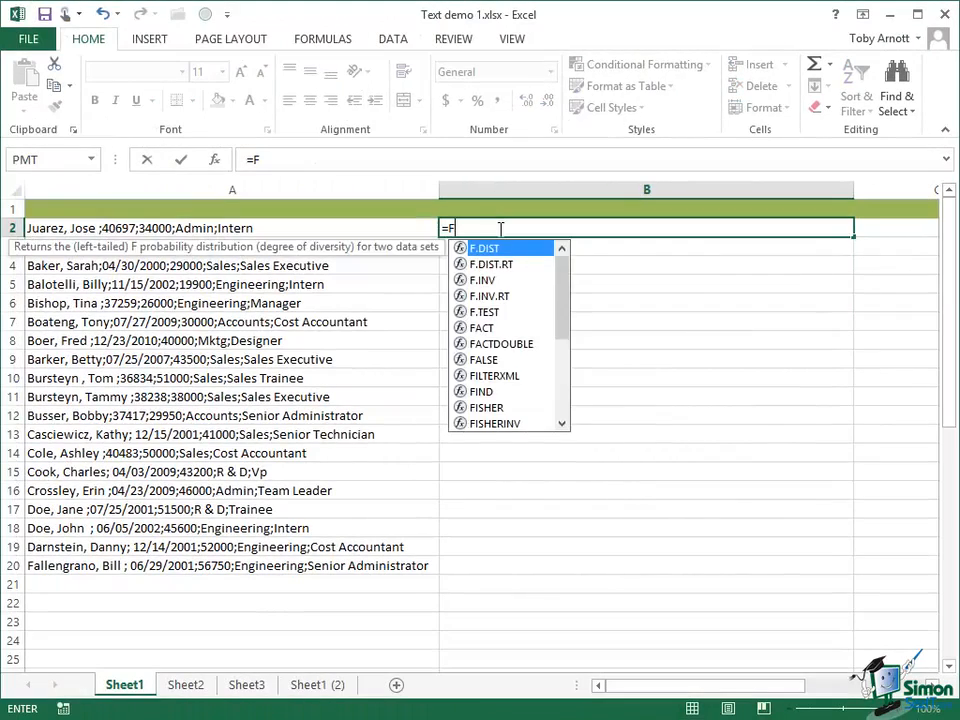
{"action": "type", "text": "I"}
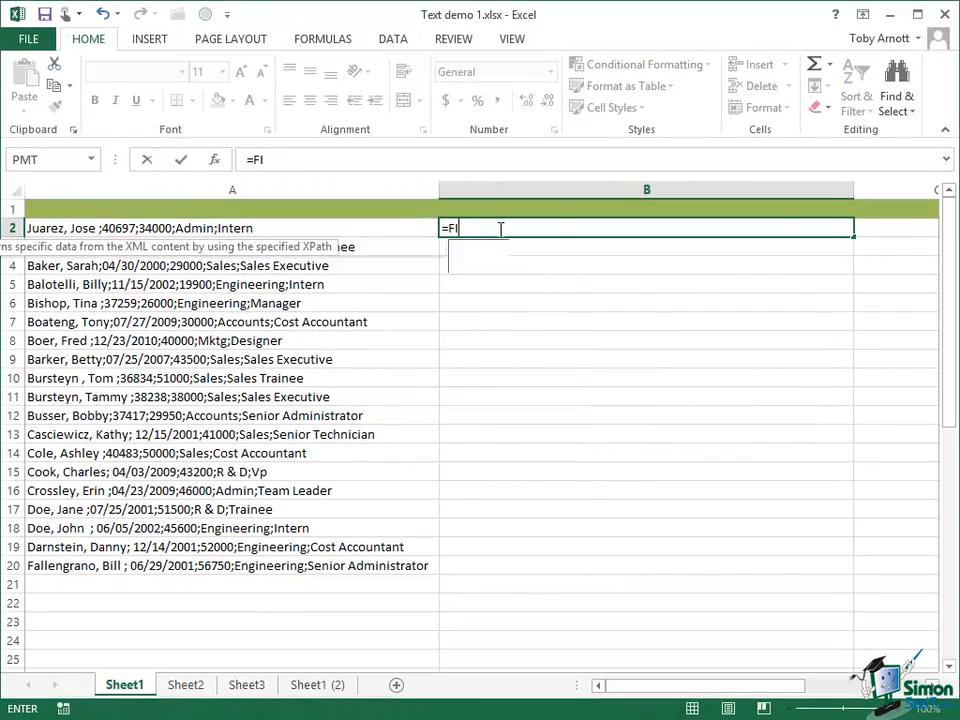
{"action": "type", "text": "ND"}
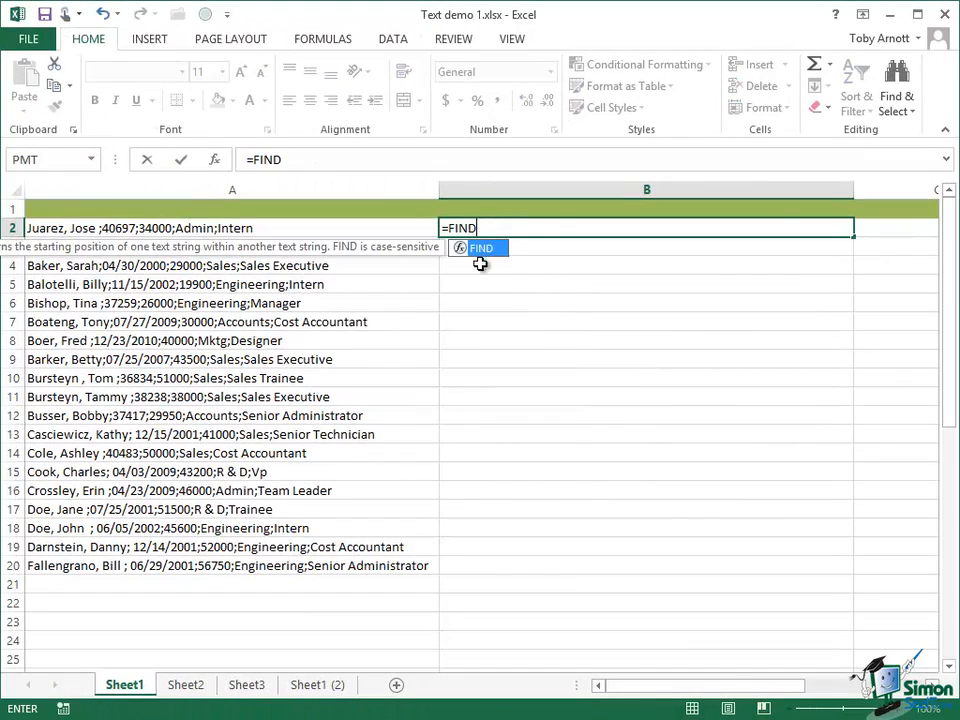
{"action": "double_click", "coordinate": [481, 249]}
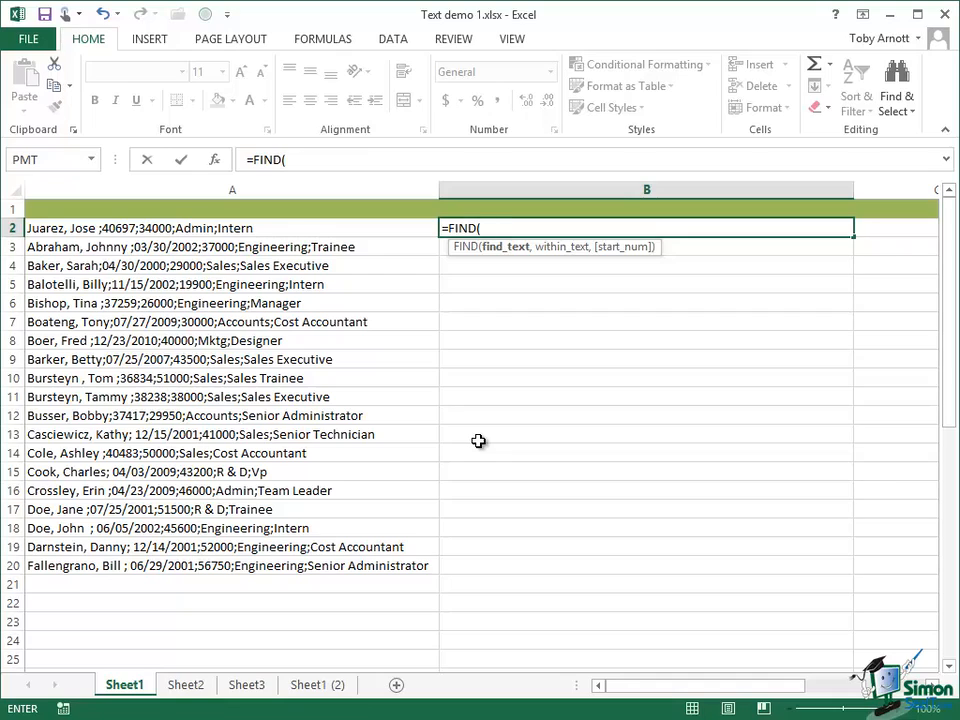
{"action": "type", "text": "\";\","}
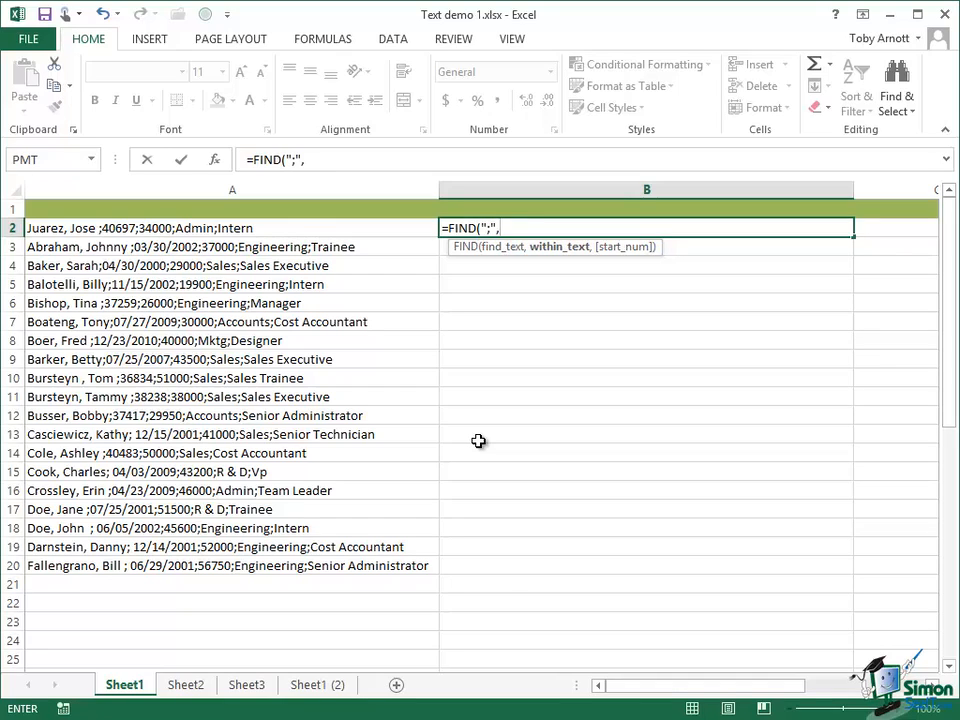
{"action": "type", "text": "A2"}
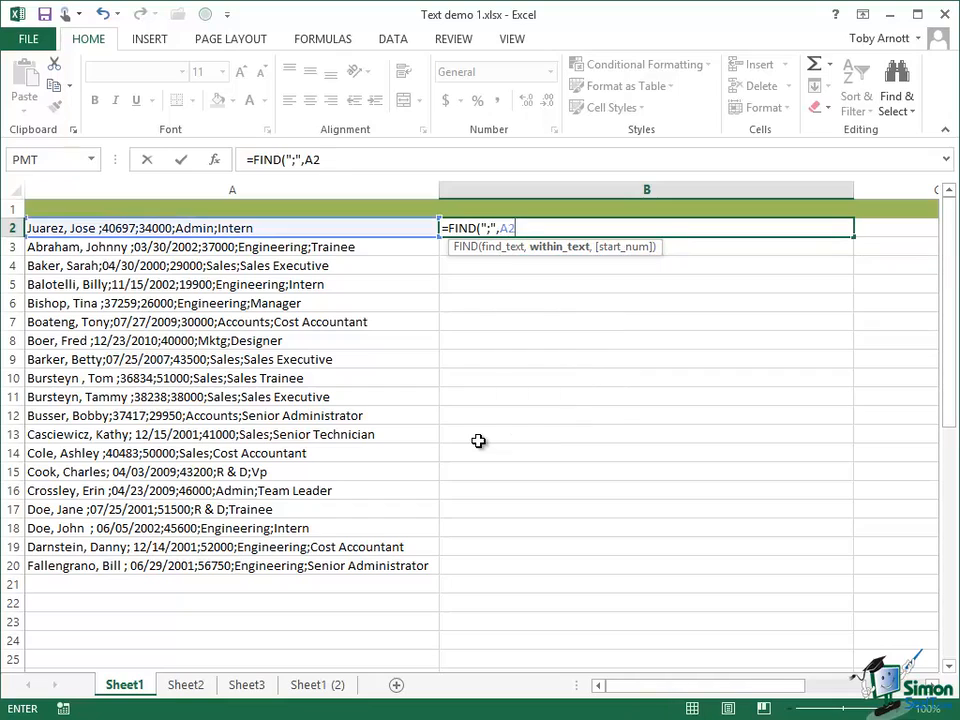
{"action": "left_click", "coordinate": [183, 161]}
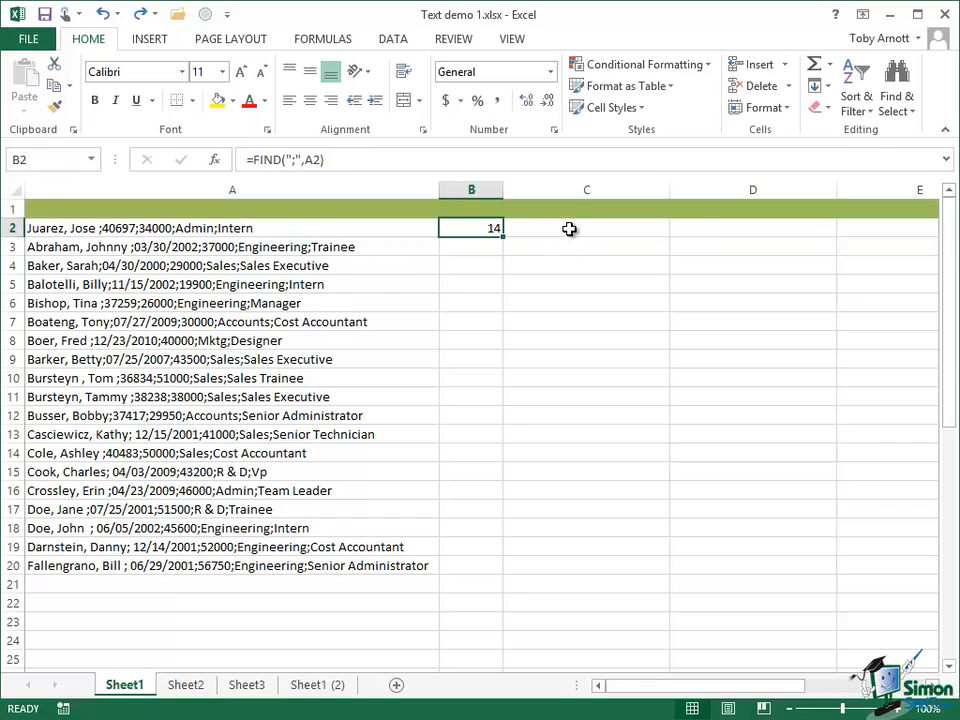
Enter =LEN(A2) in cell C2 to count the characters of A2, and narrow column C
{"action": "left_click", "coordinate": [569, 229]}
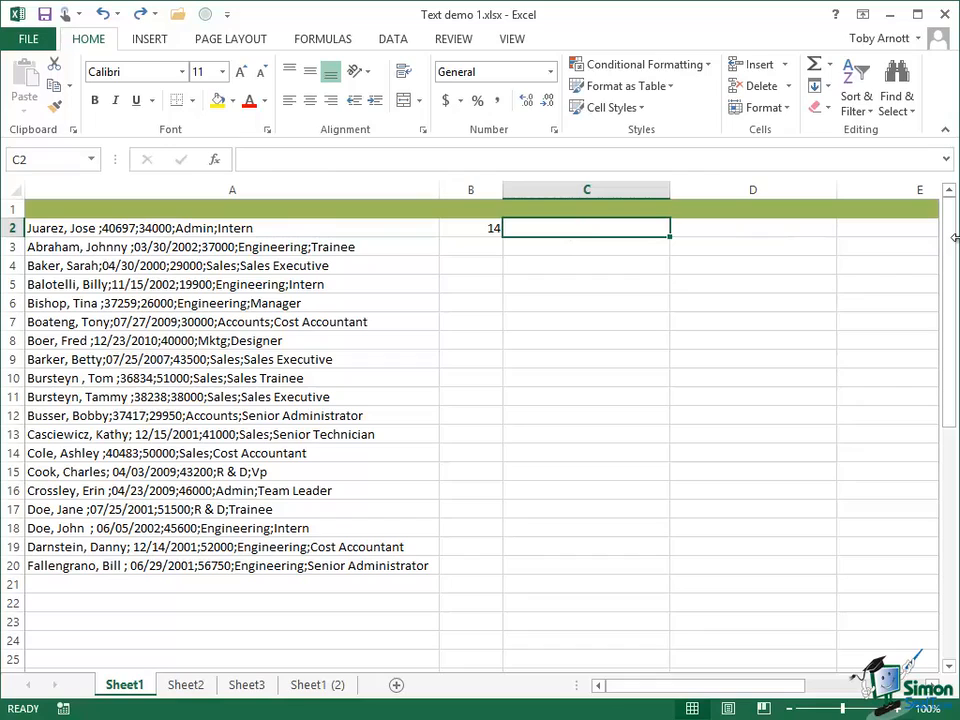
{"action": "type", "text": "="}
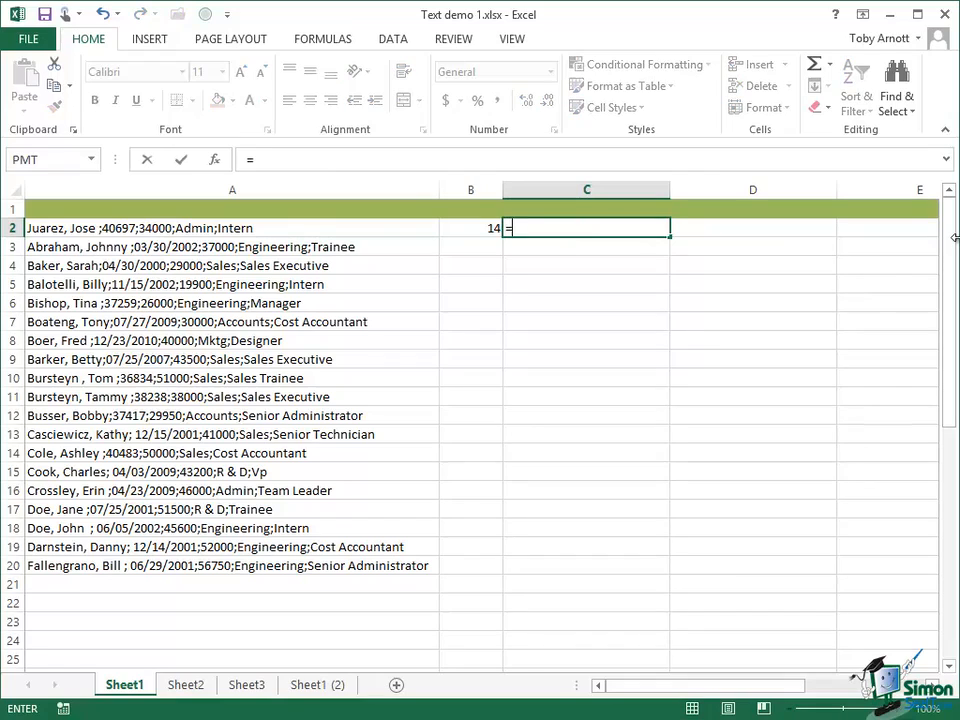
{"action": "type", "text": "LEN"}
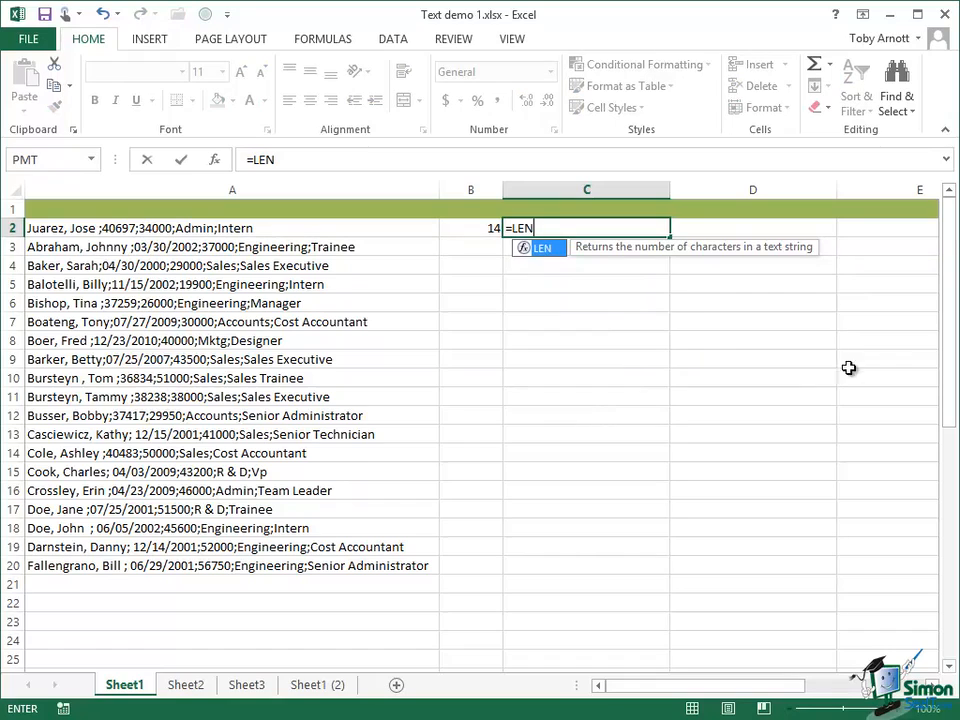
{"action": "double_click", "coordinate": [545, 250]}
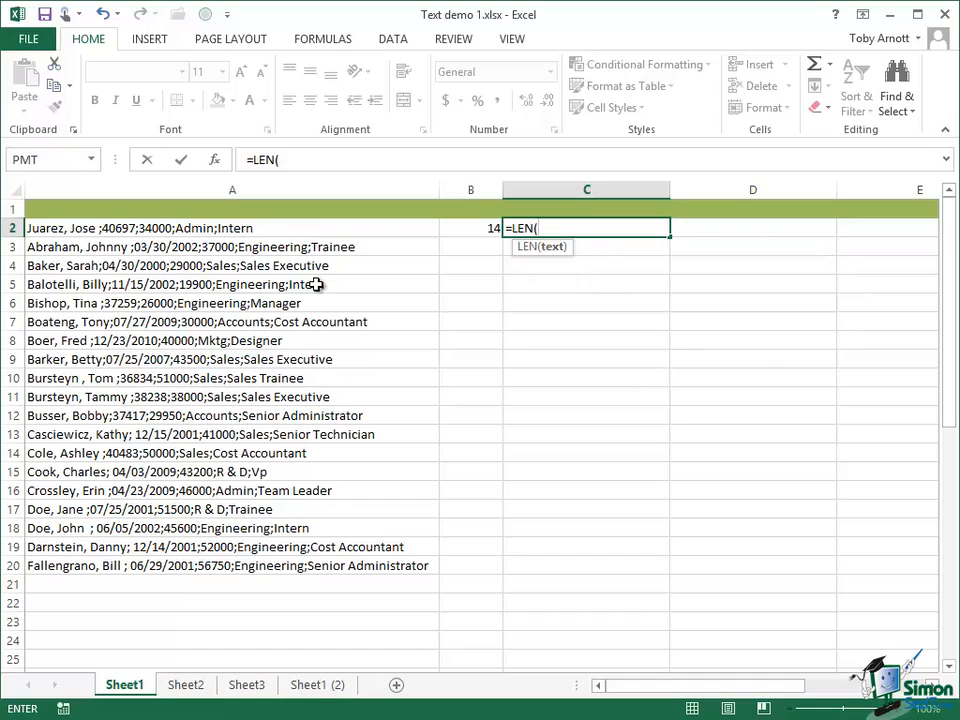
{"action": "left_click", "coordinate": [177, 230]}
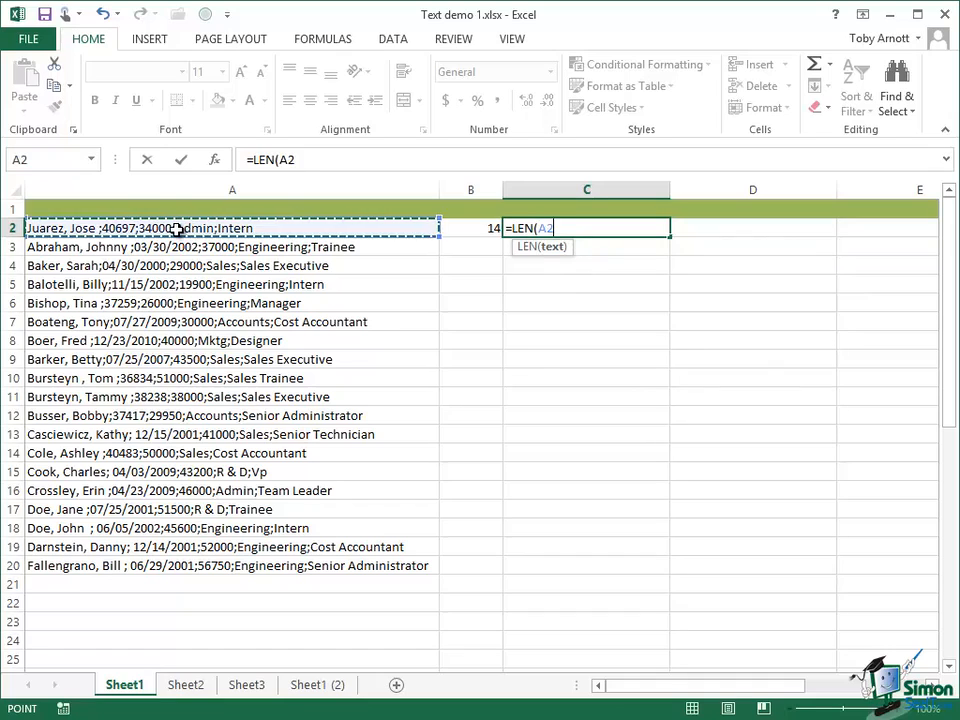
{"action": "left_click", "coordinate": [182, 161]}
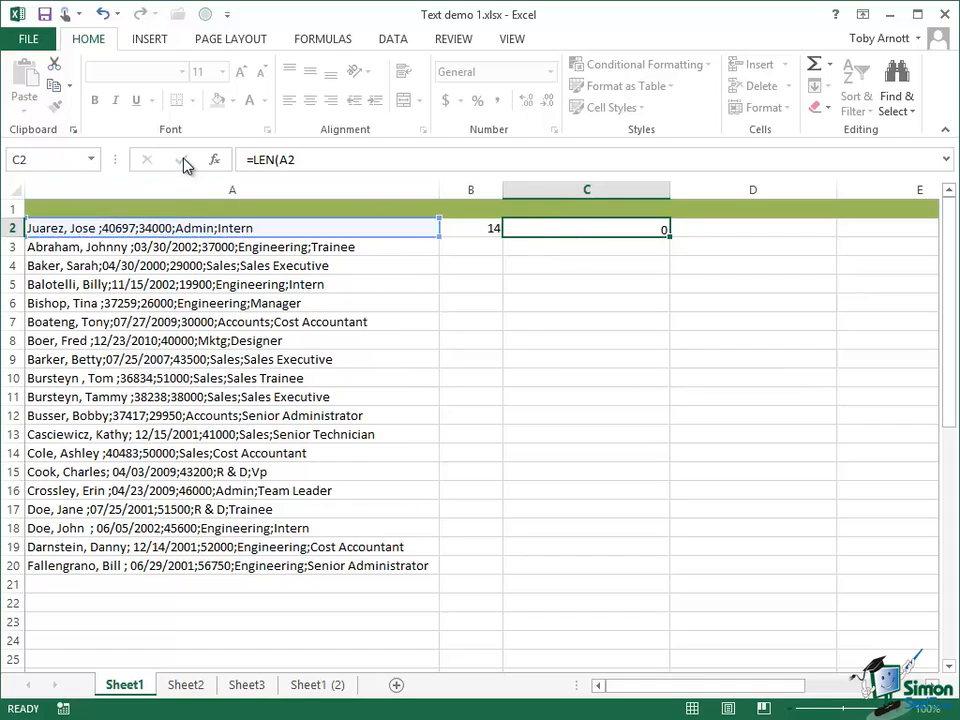
{"action": "left_click_drag", "start_coordinate": [674, 187], "coordinate": [543, 189]}
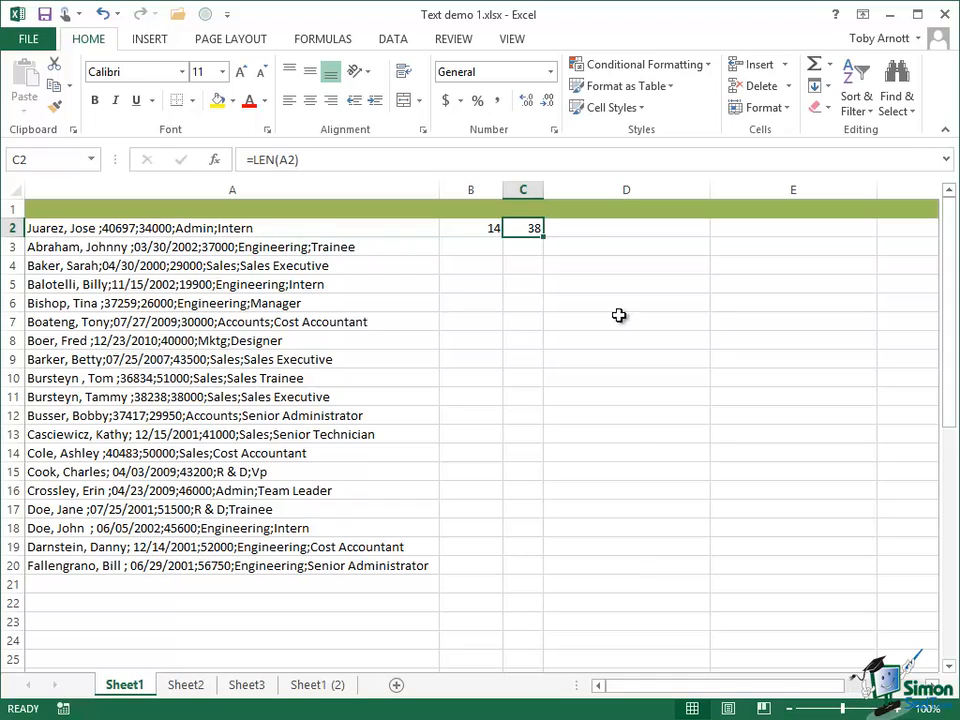
Enter =LEFT(A2,B2-1) in cell D2 to extract the text before the first semicolon, and narrow column D
{"action": "left_click", "coordinate": [587, 234]}
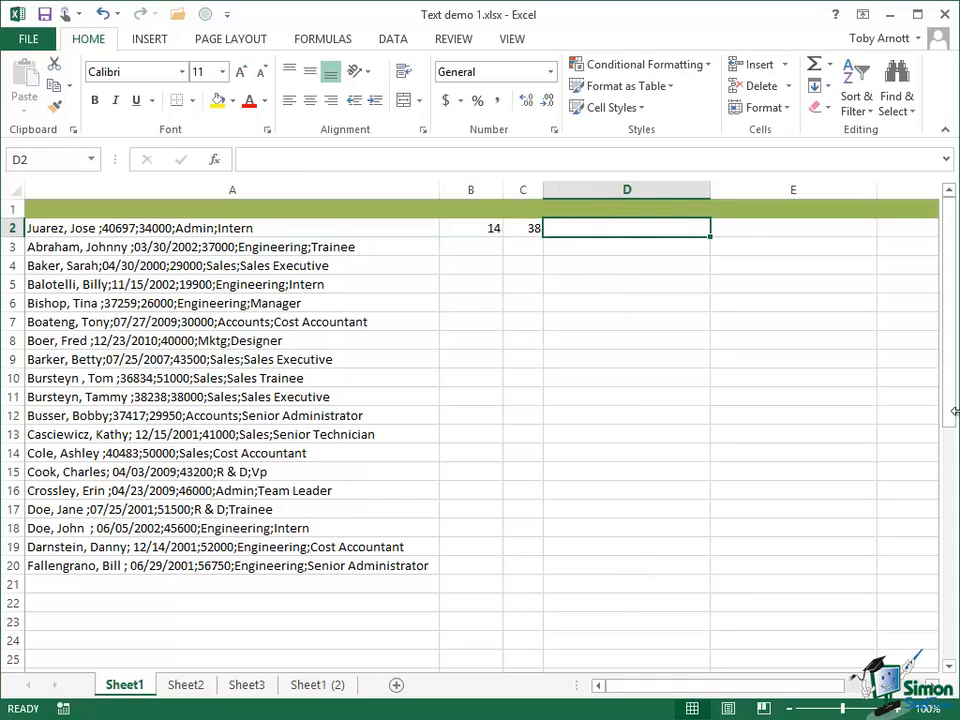
{"action": "type", "text": "=L"}
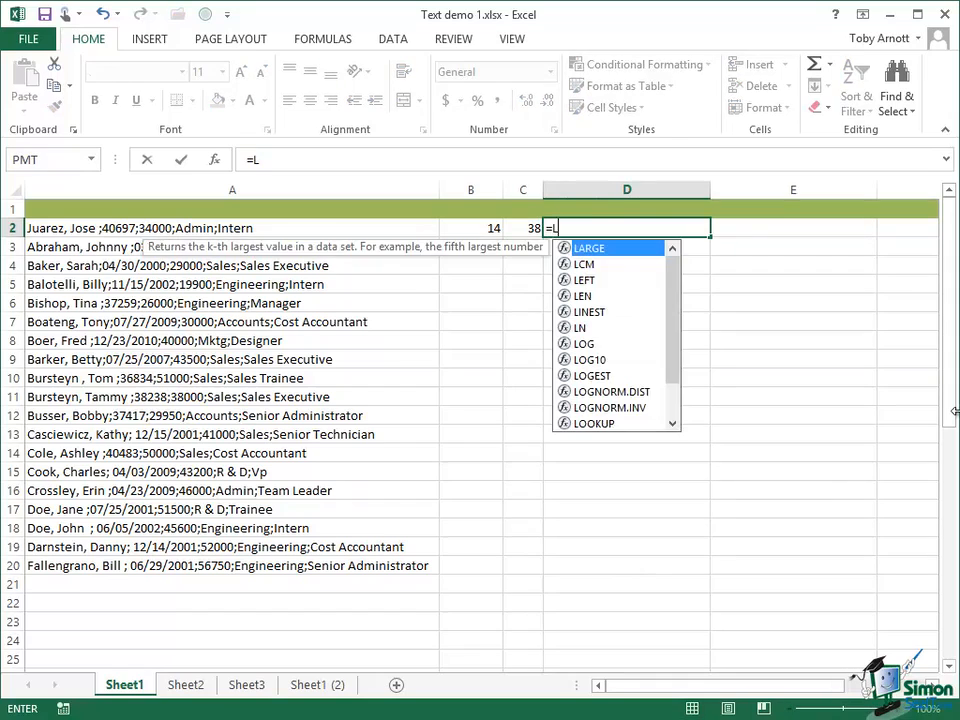
{"action": "type", "text": "EFT("}
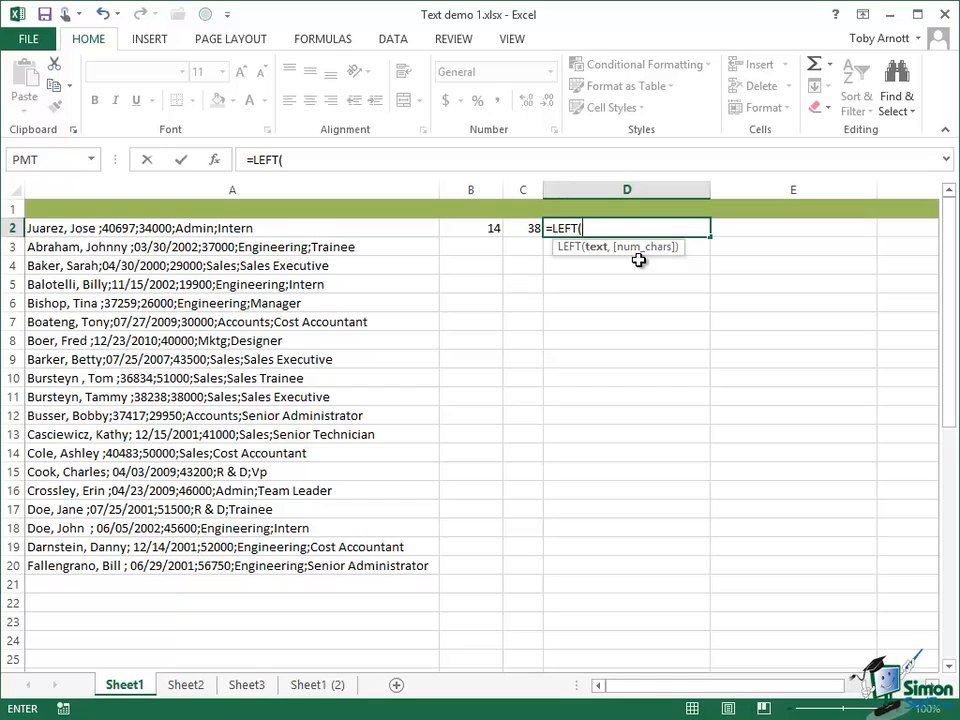
{"action": "left_click", "coordinate": [190, 228]}
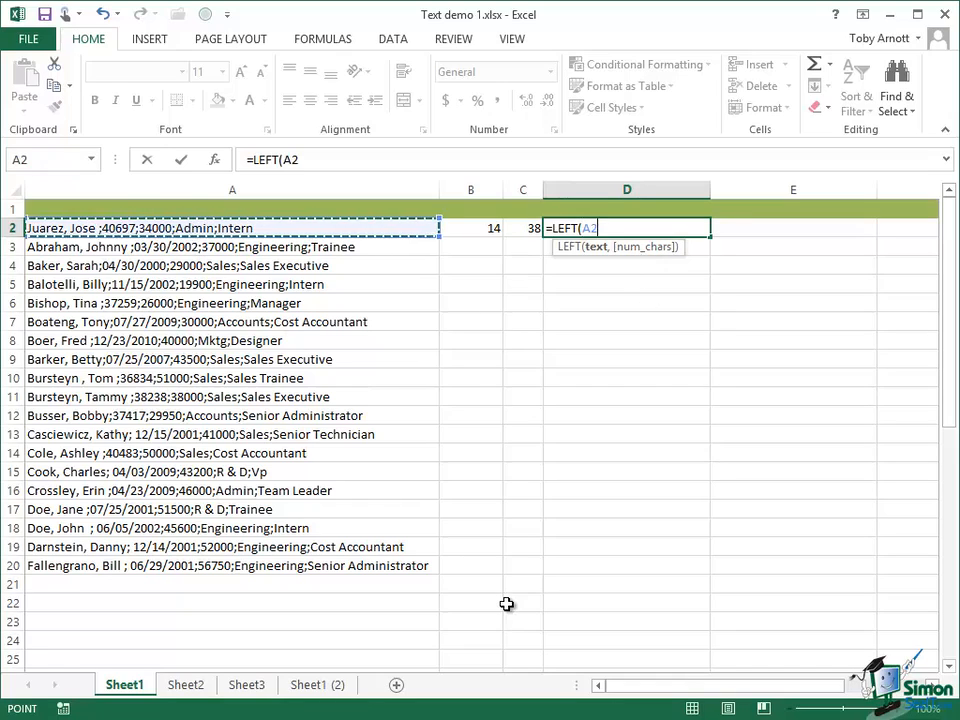
{"action": "type", "text": ","}
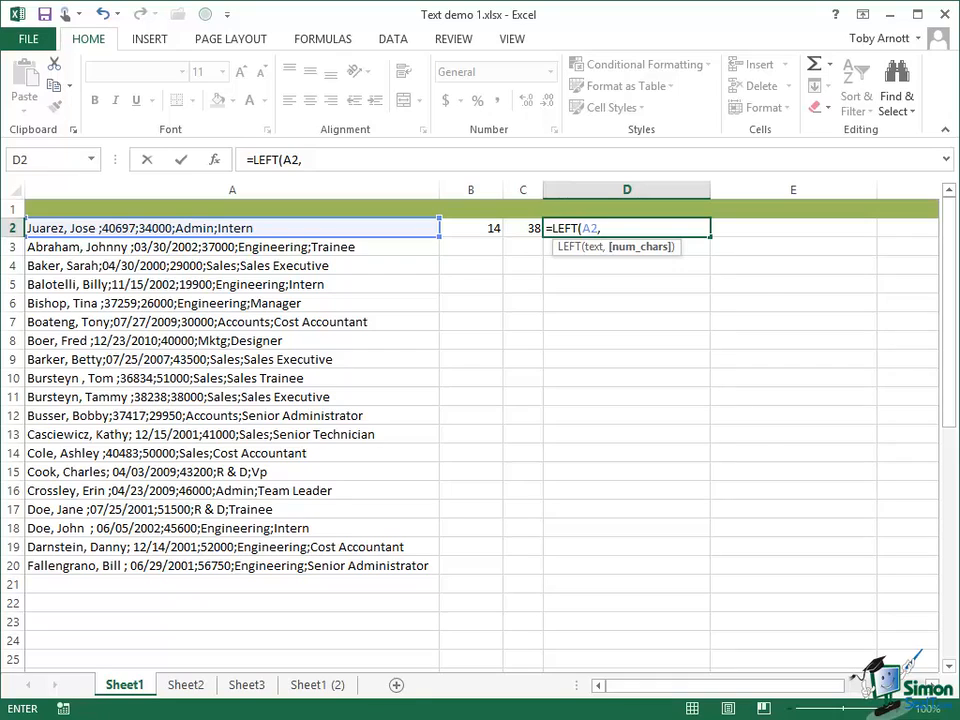
{"action": "type", "text": "B2"}
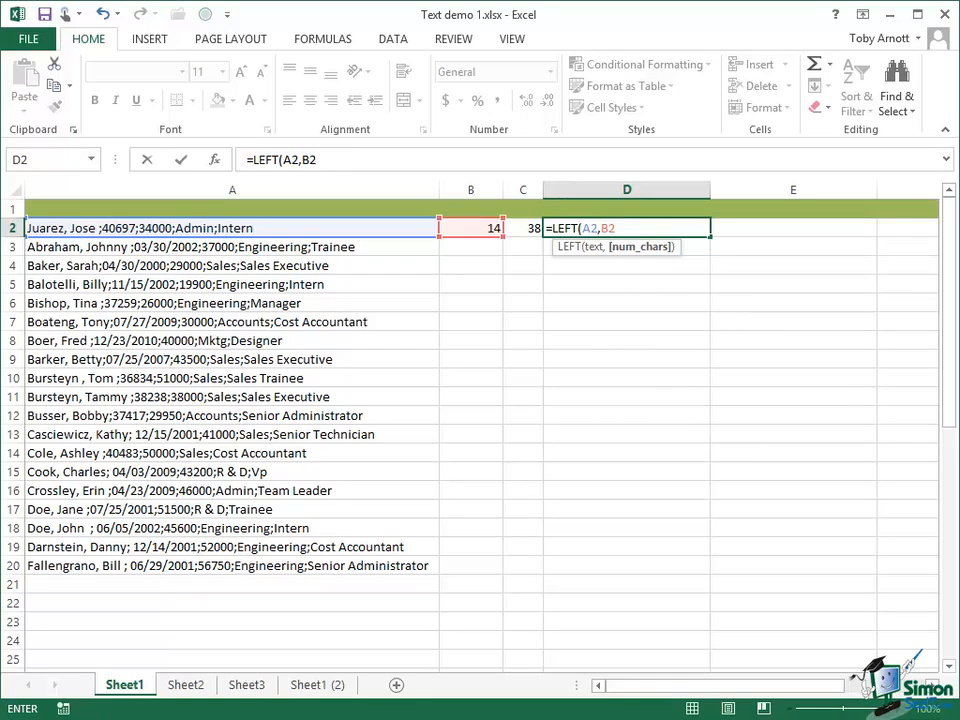
{"action": "type", "text": "-1)"}
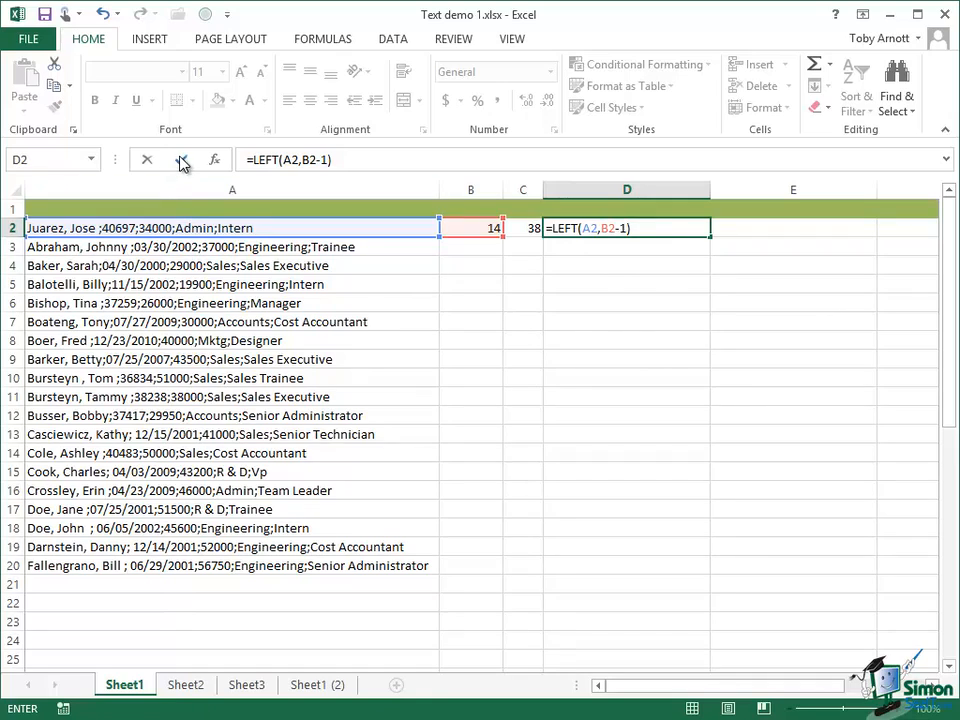
{"action": "left_click", "coordinate": [181, 160]}
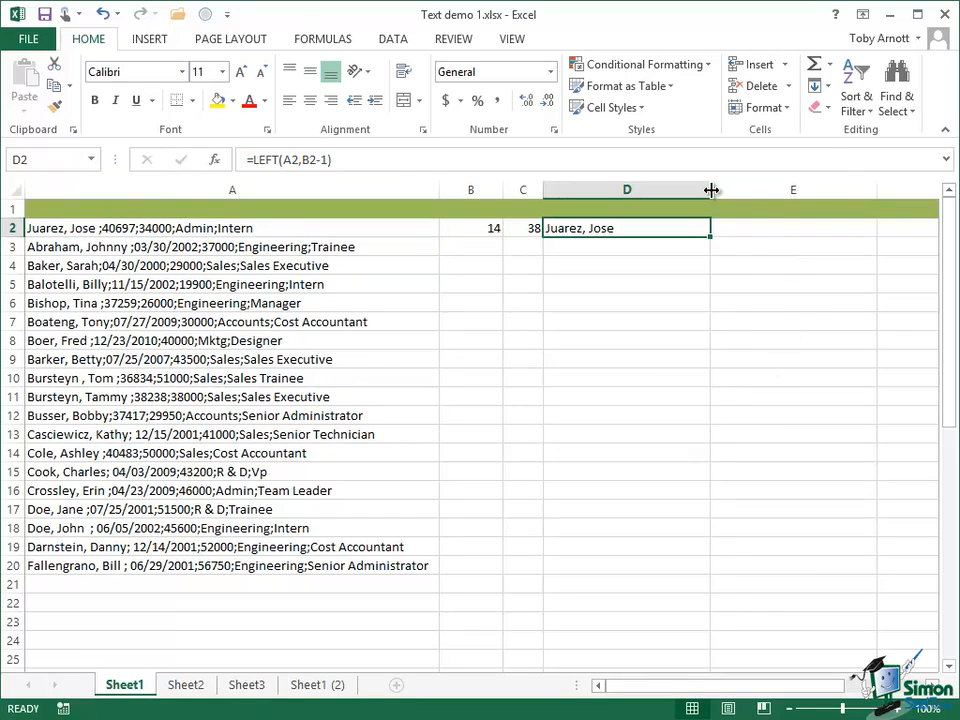
{"action": "left_click_drag", "start_coordinate": [711, 190], "coordinate": [657, 192]}
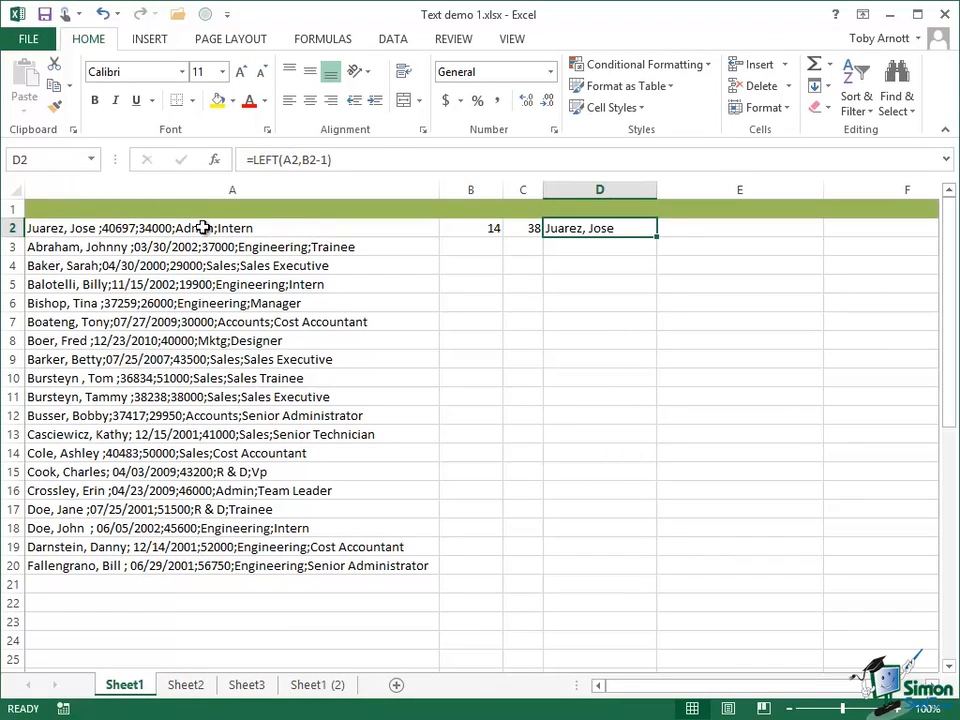
Enter =RIGHT(A2,C2-B2) in cell E2 to extract everything after the first semicolon of A2
{"action": "left_click", "coordinate": [677, 229]}
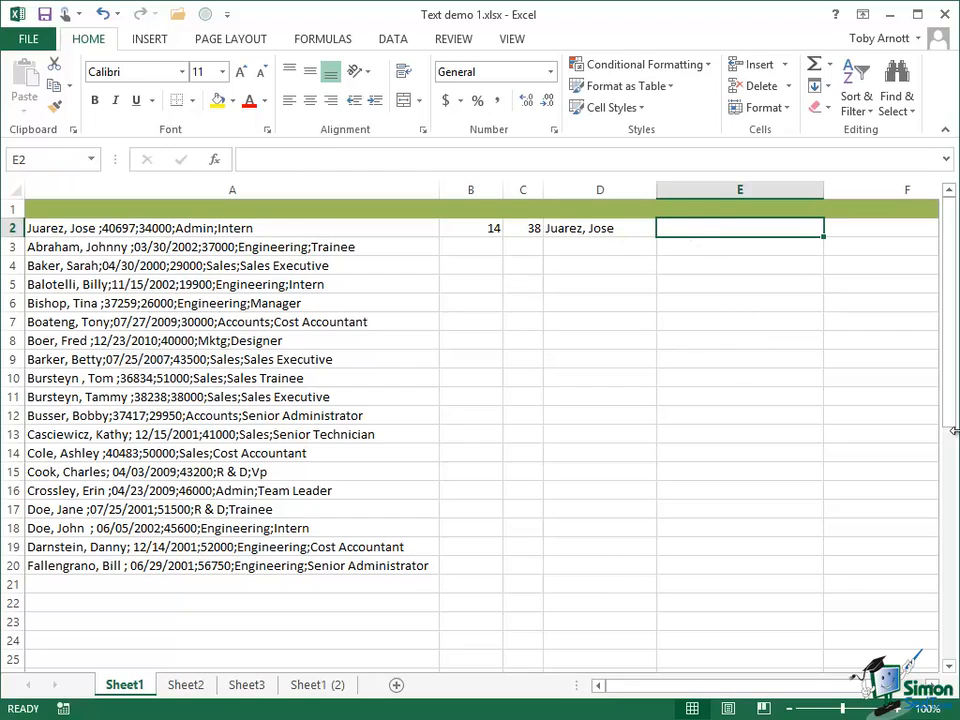
{"action": "type", "text": "=rig"}
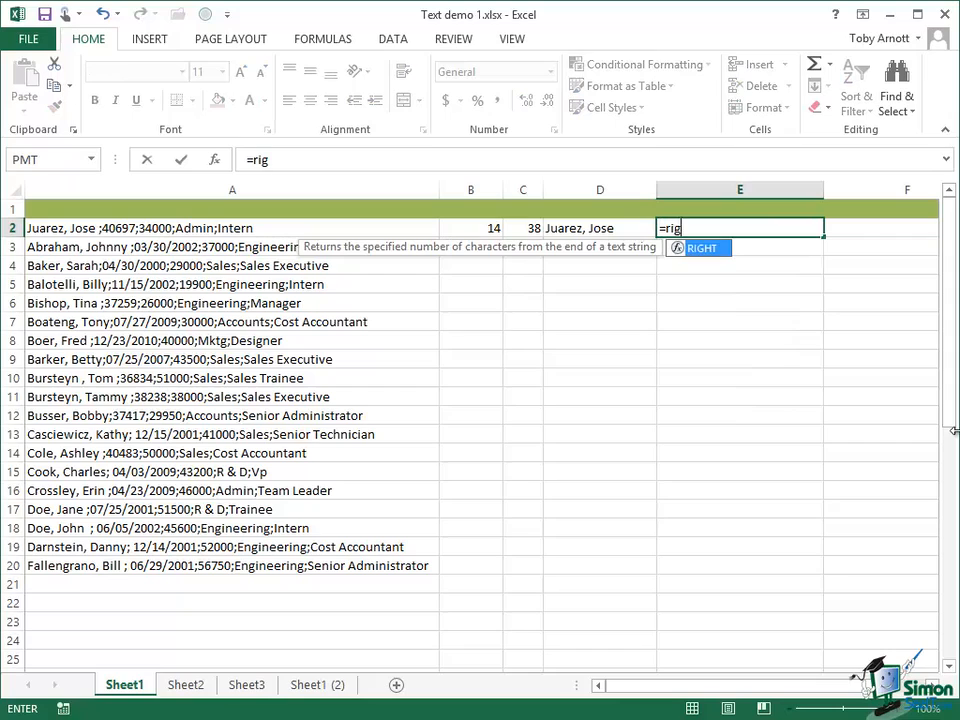
{"action": "type", "text": "ht"}
{"action": "key", "text": "Tab"}
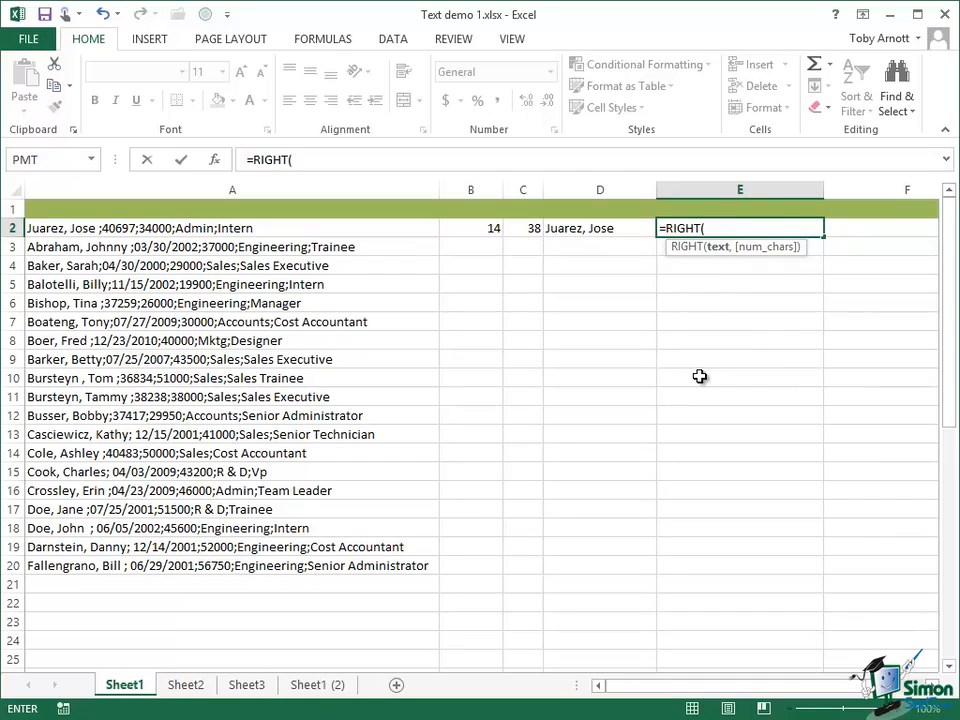
{"action": "type", "text": "a2"}
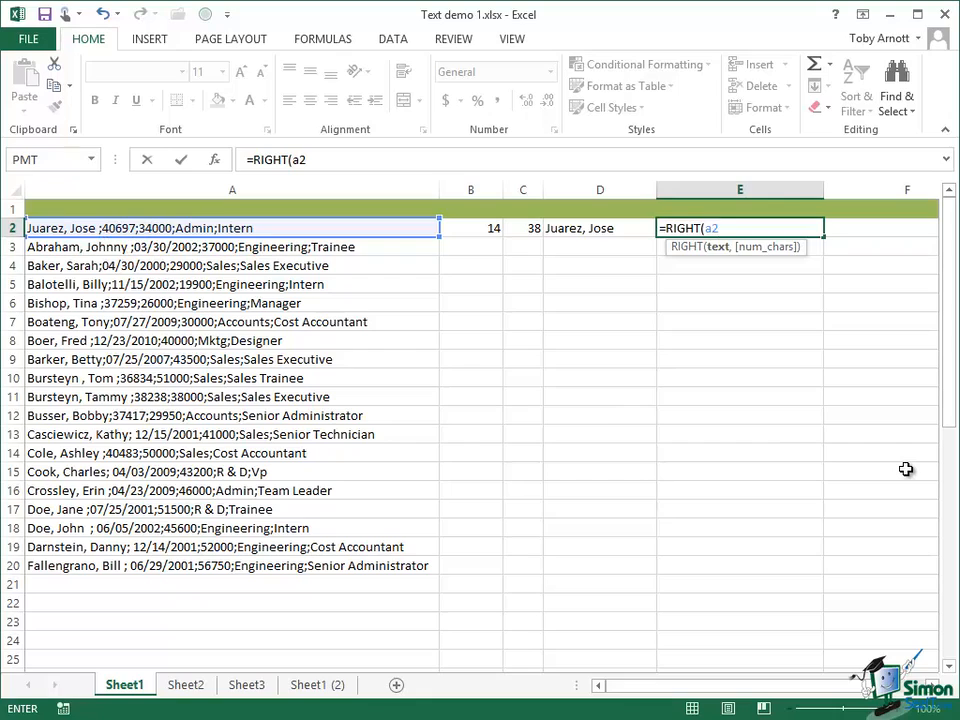
{"action": "type", "text": ","}
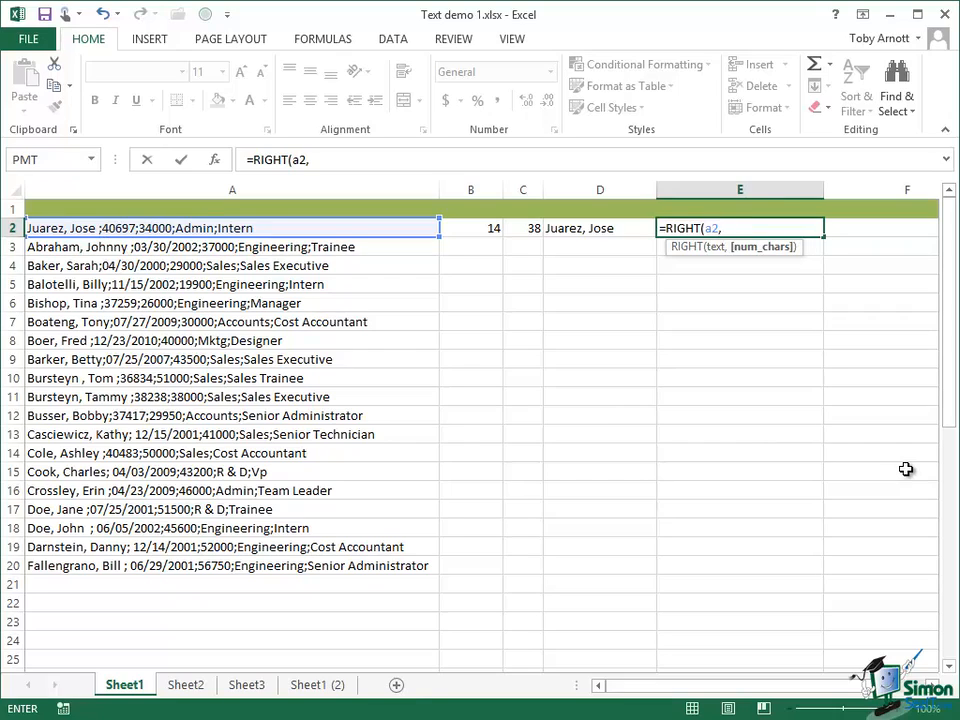
{"action": "type", "text": "c2"}
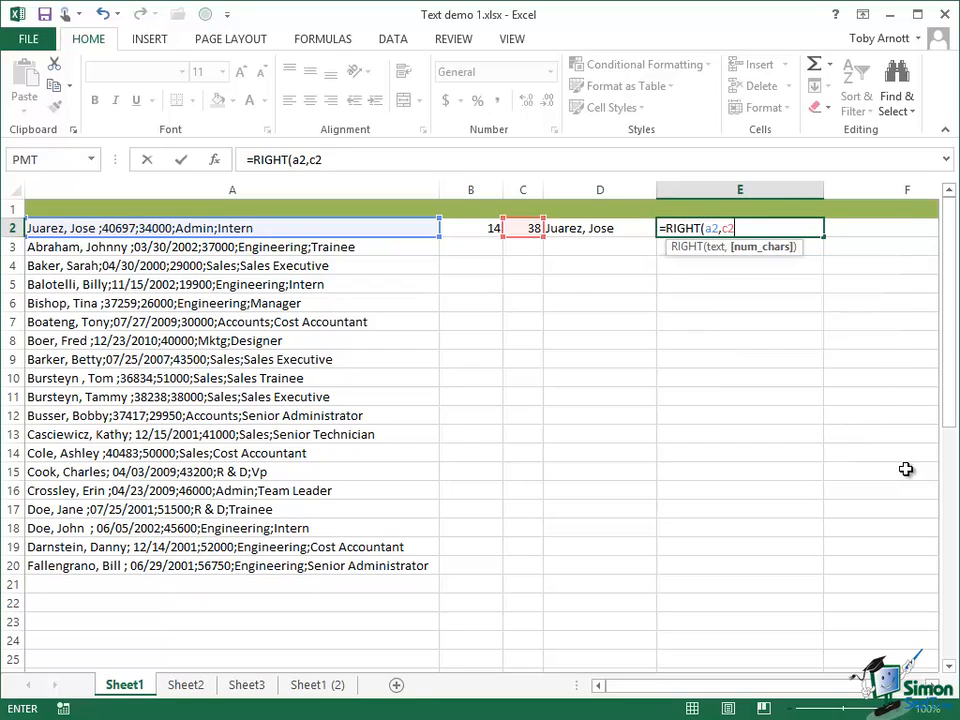
{"action": "type", "text": "-b2"}
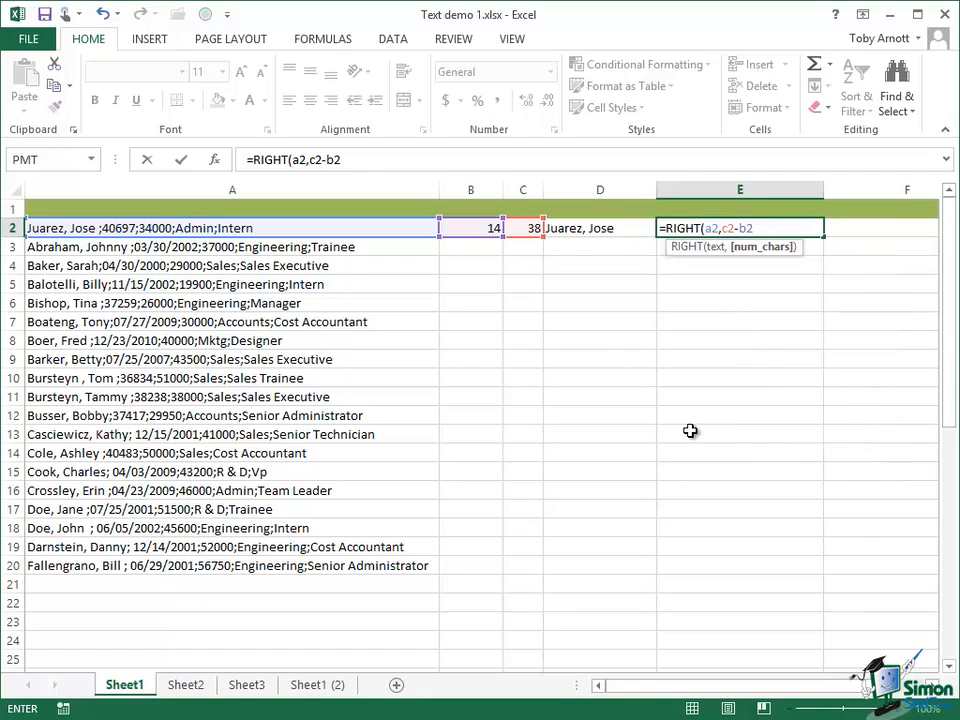
{"action": "left_click", "coordinate": [181, 165]}
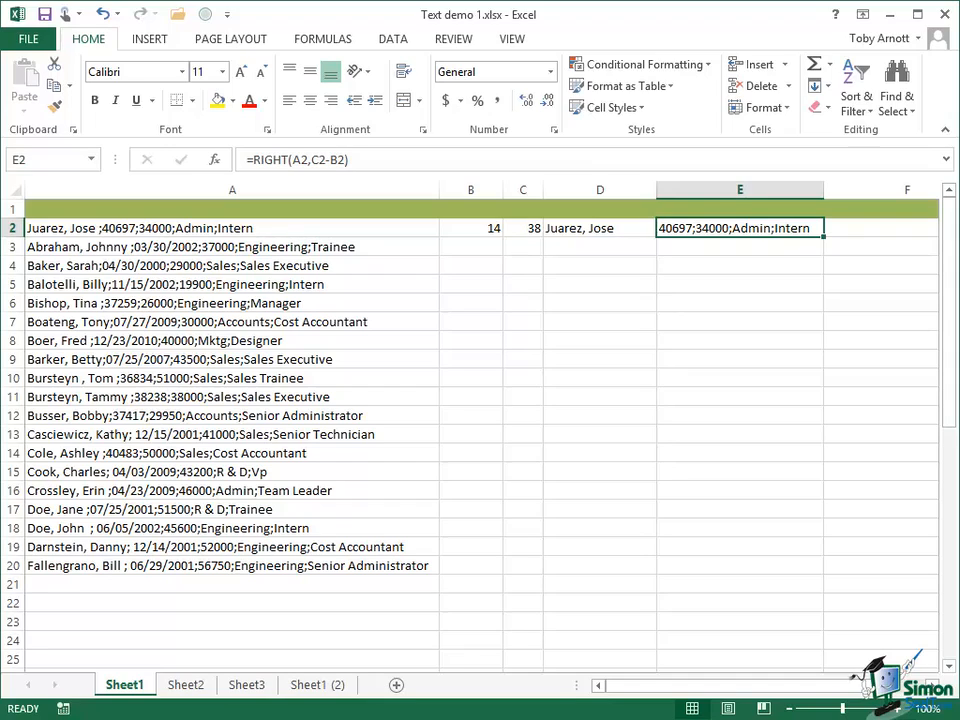
Fill the formulas in B2:E2 down through row 20
{"action": "left_click_drag", "start_coordinate": [489, 229], "coordinate": [790, 562]}
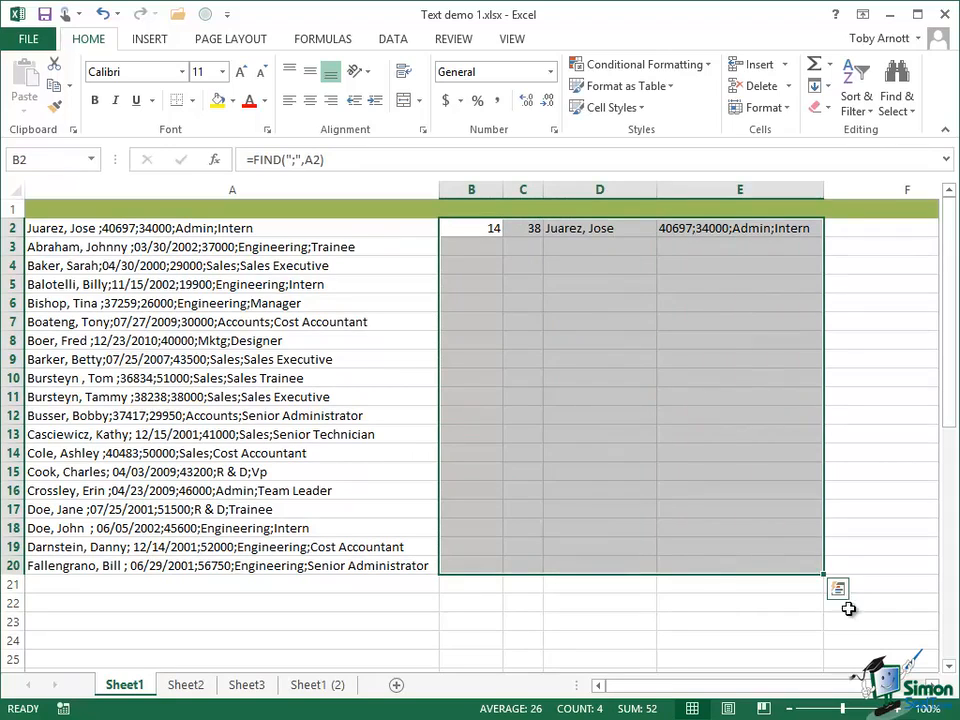
{"action": "key", "text": "ctrl+d"}
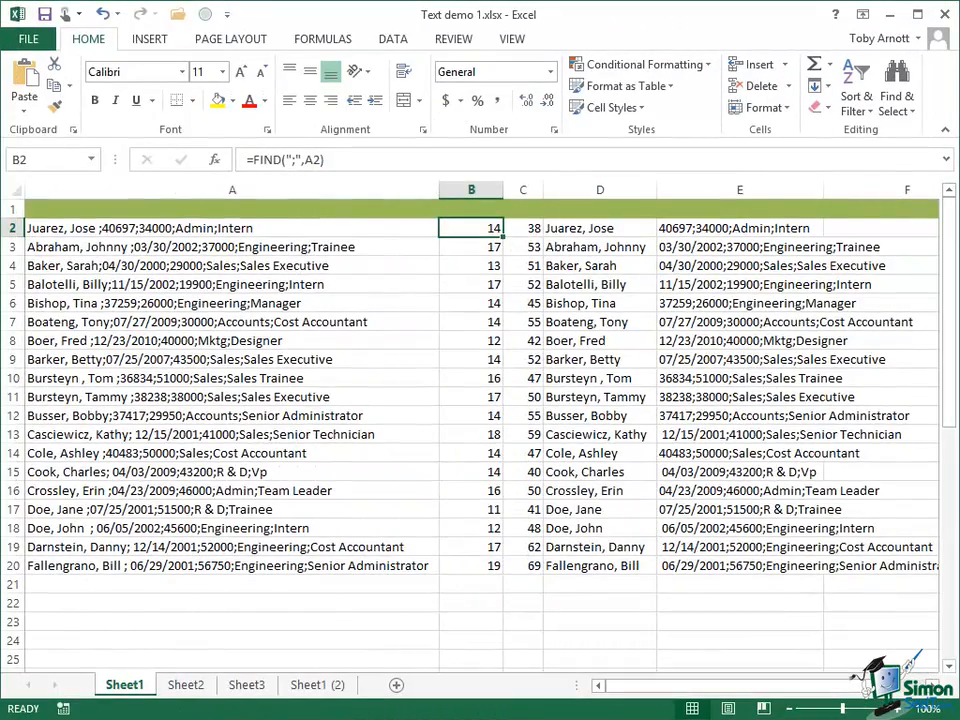
Copy FIND(";",A2) from B2 and nest it in place of the B2 reference in D2, giving =LEFT(A2,FIND(";",A2)-1)
{"action": "left_click", "coordinate": [594, 228]}
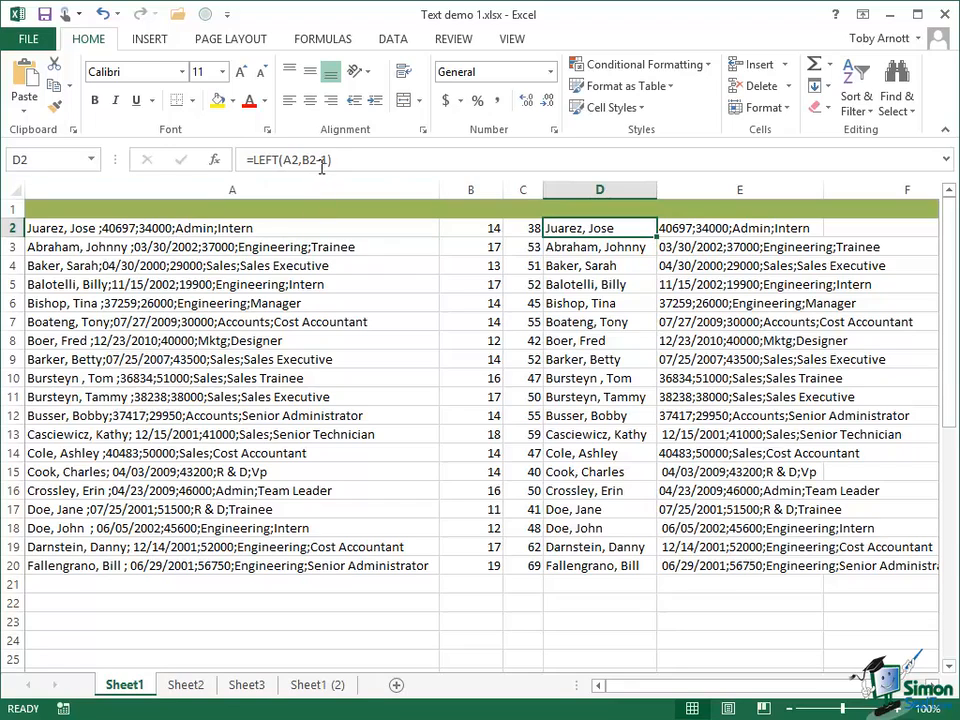
{"action": "left_click", "coordinate": [489, 228]}
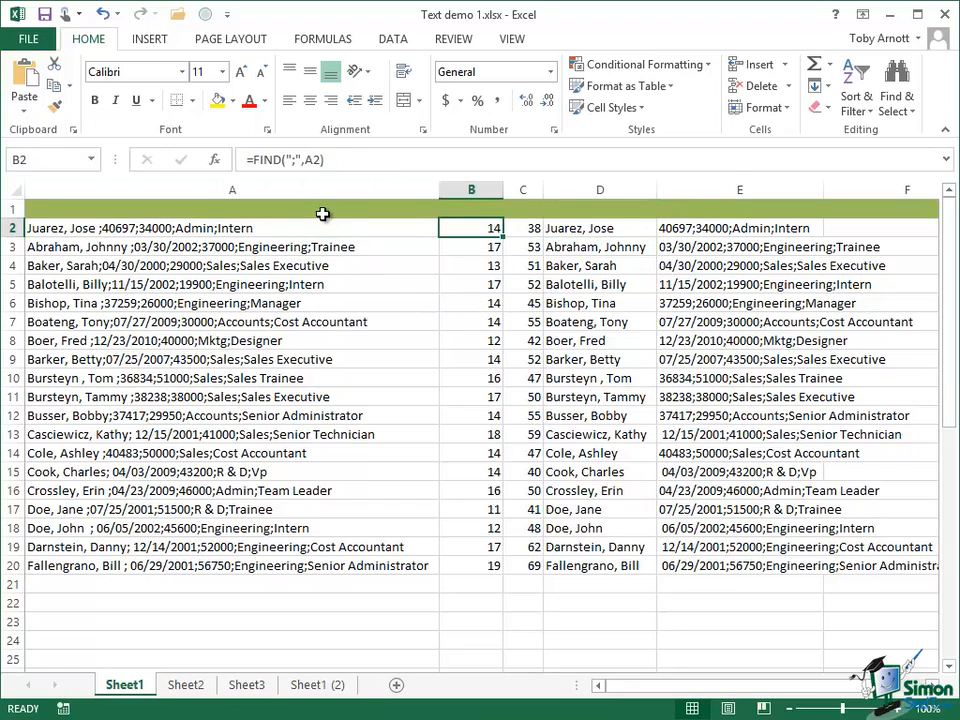
{"action": "left_click", "coordinate": [268, 160]}
{"action": "left_click_drag", "start_coordinate": [252, 160], "coordinate": [325, 160]}
{"action": "key", "text": "ctrl+c"}
{"action": "key", "text": "Escape"}
{"action": "left_click", "coordinate": [604, 227]}
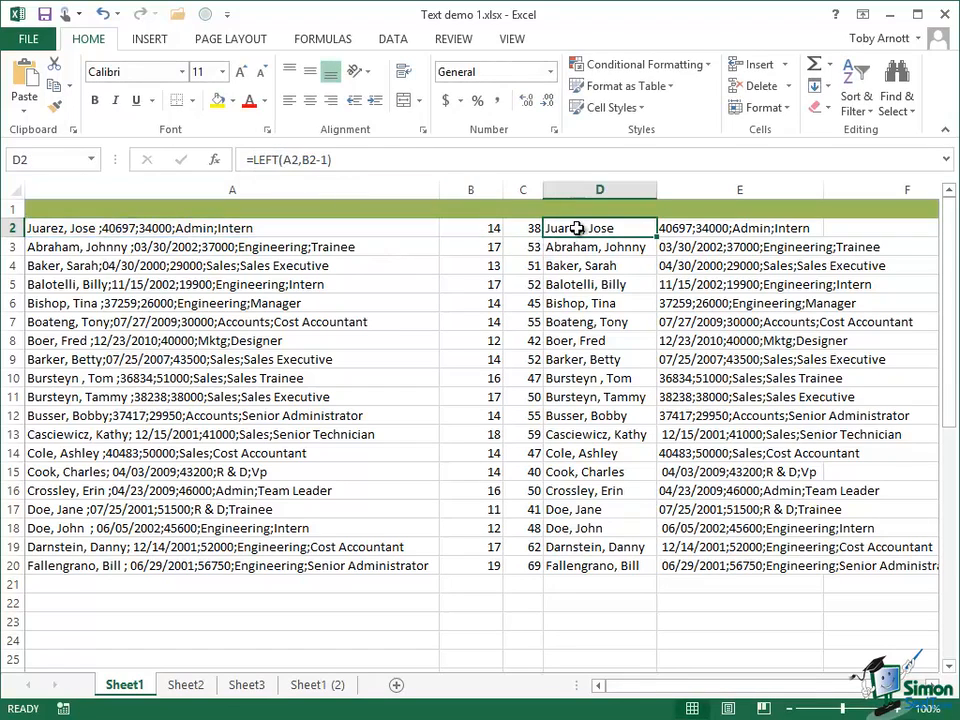
{"action": "left_click", "coordinate": [316, 161]}
{"action": "double_click", "coordinate": [316, 161]}
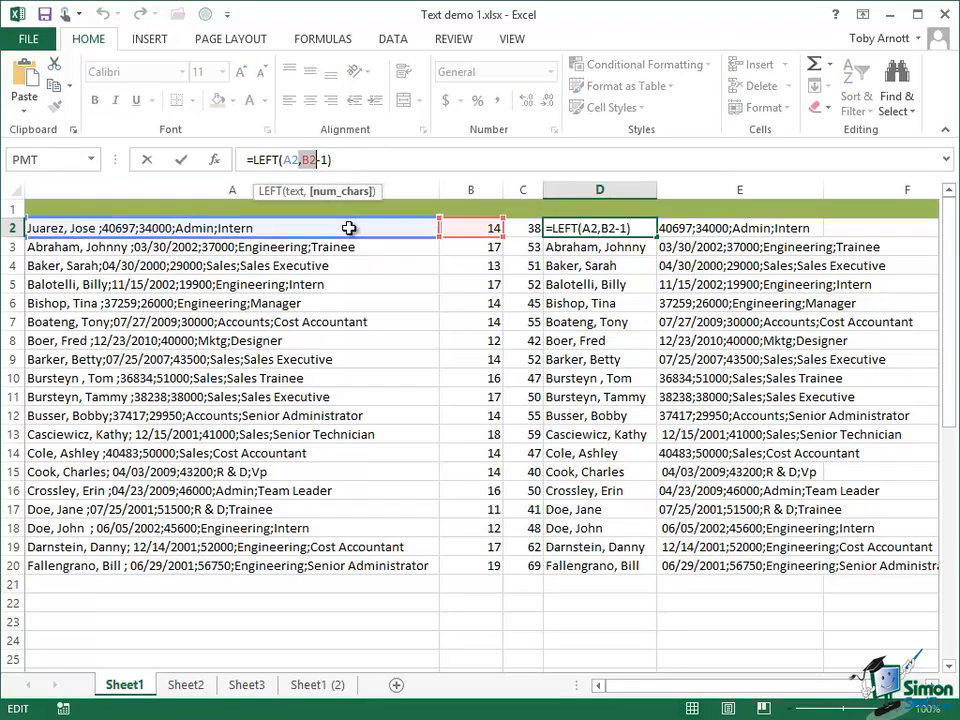
{"action": "key", "text": "ctrl+v"}
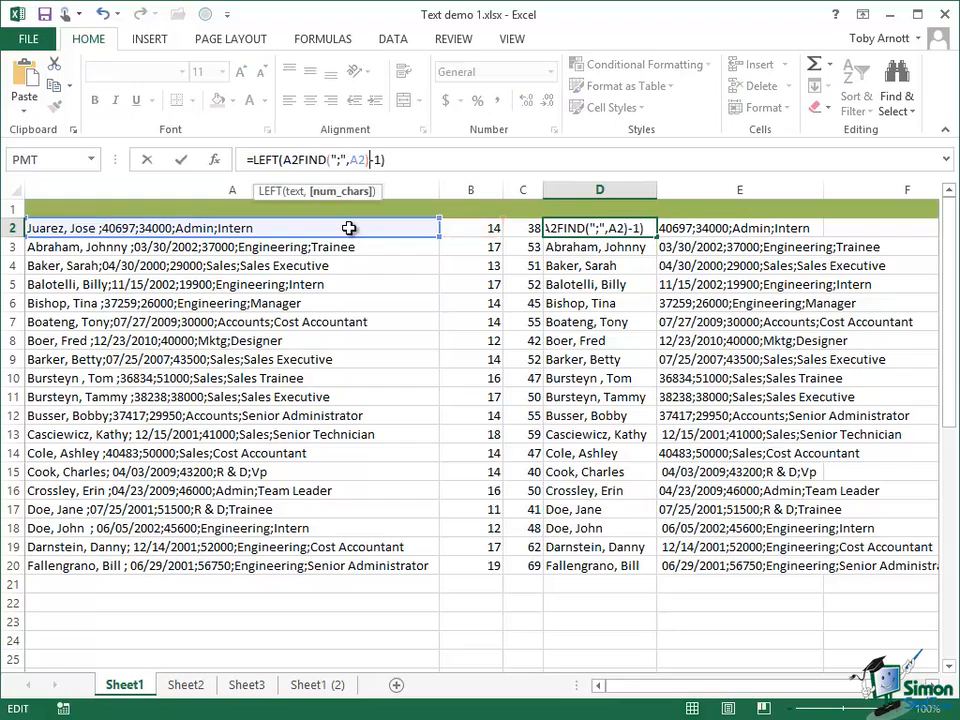
{"action": "left_click", "coordinate": [295, 160]}
{"action": "type", "text": ","}
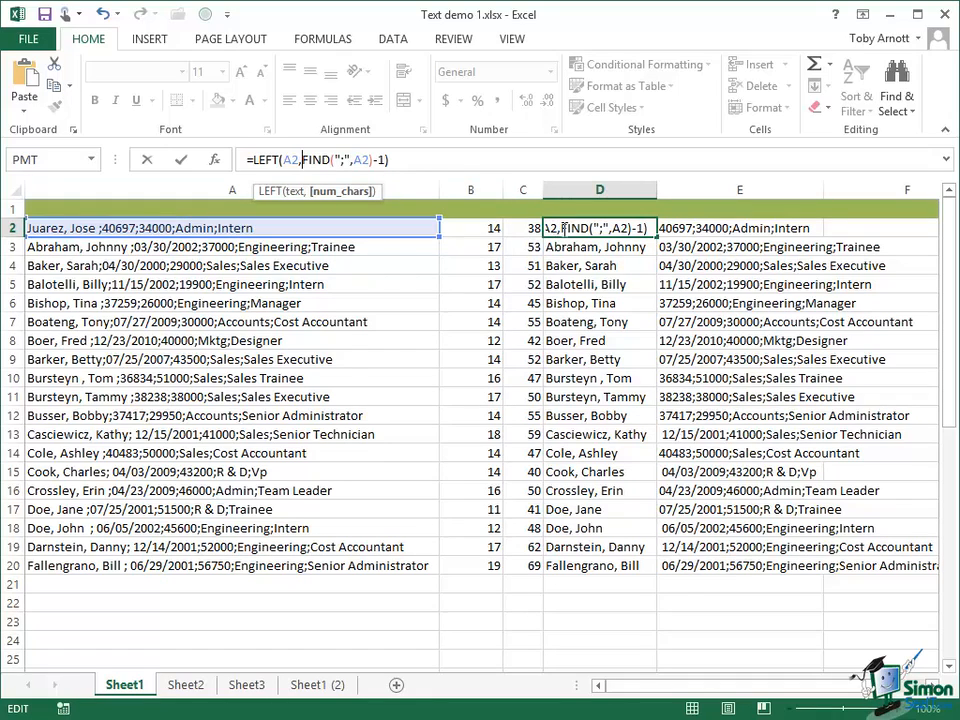
{"action": "left_click", "coordinate": [183, 162]}
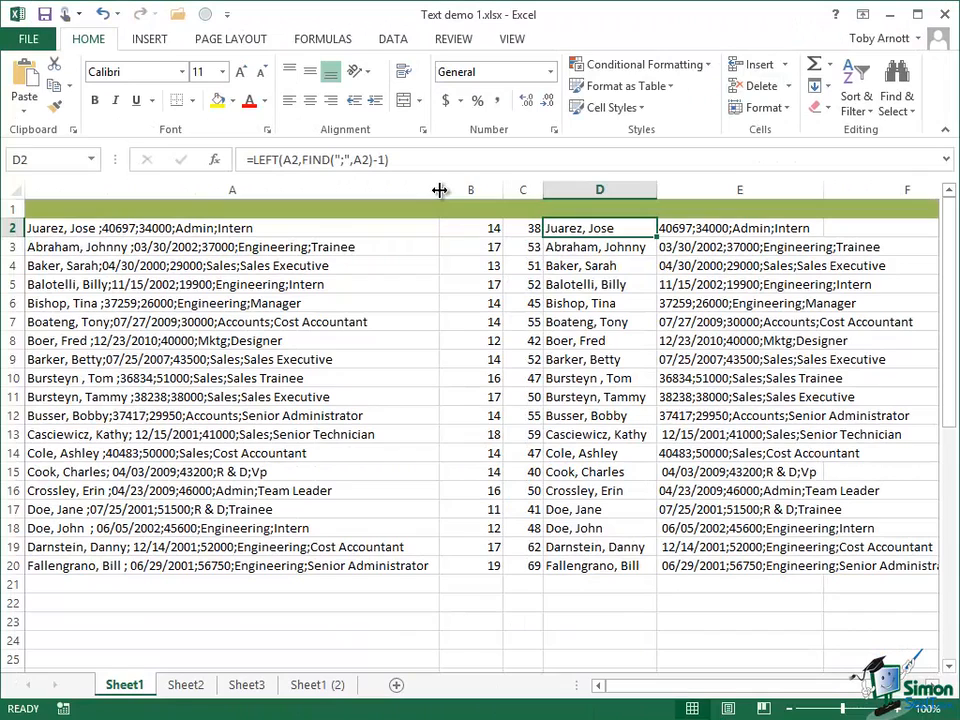
Narrow column A to bring the extracted columns closer, and check the RIGHT formulas in E2:E4
{"action": "left_click_drag", "start_coordinate": [440, 196], "coordinate": [138, 198]}
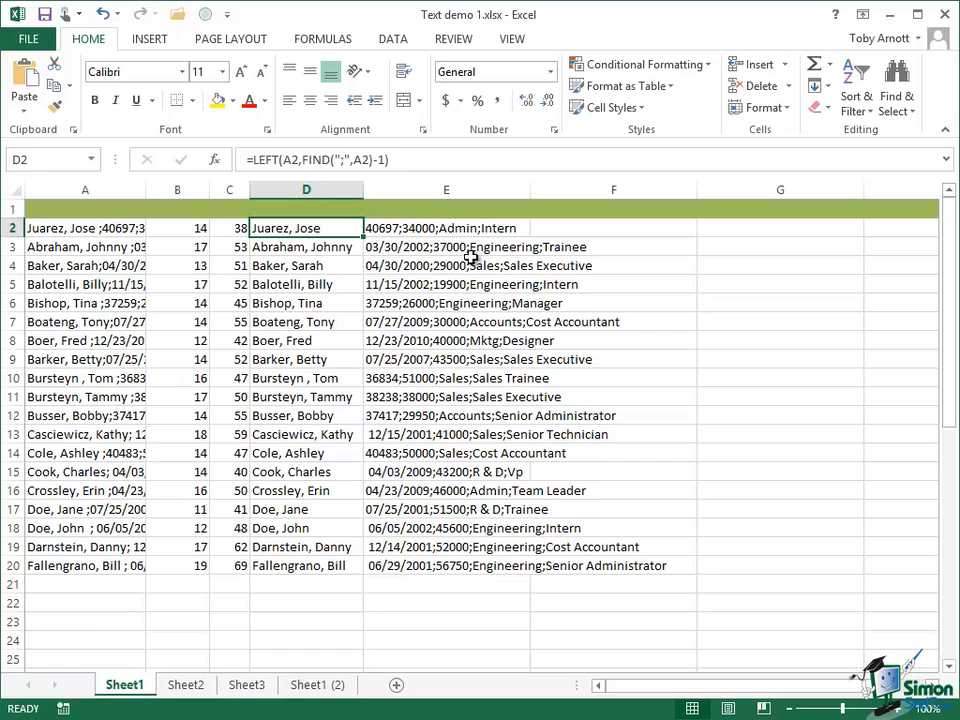
{"action": "left_click", "coordinate": [400, 227]}
{"action": "left_click", "coordinate": [400, 248]}
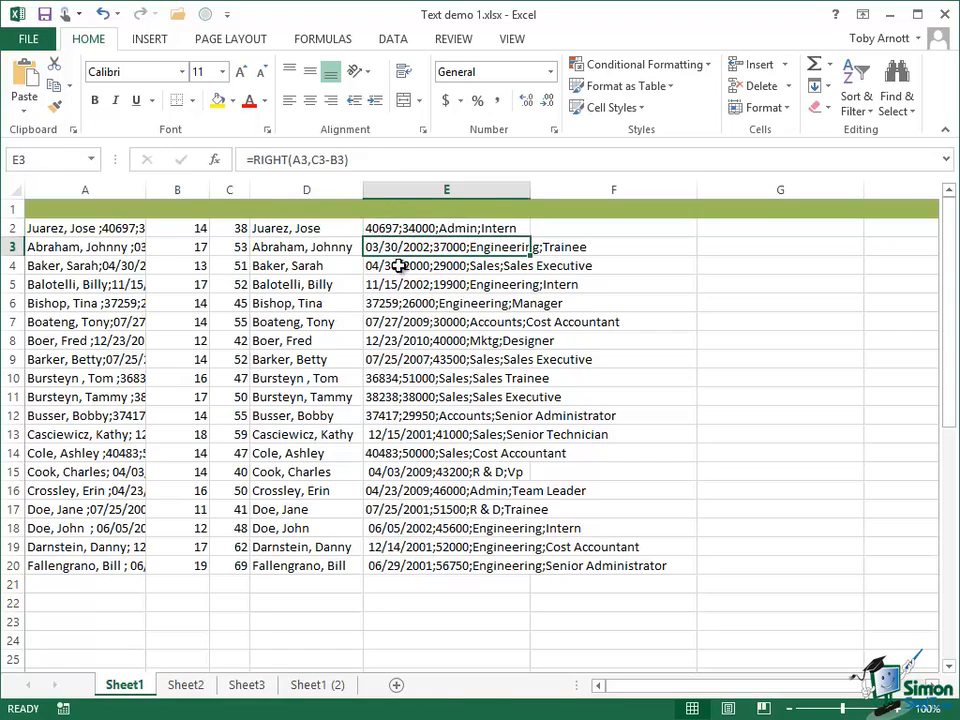
{"action": "left_click", "coordinate": [399, 265]}
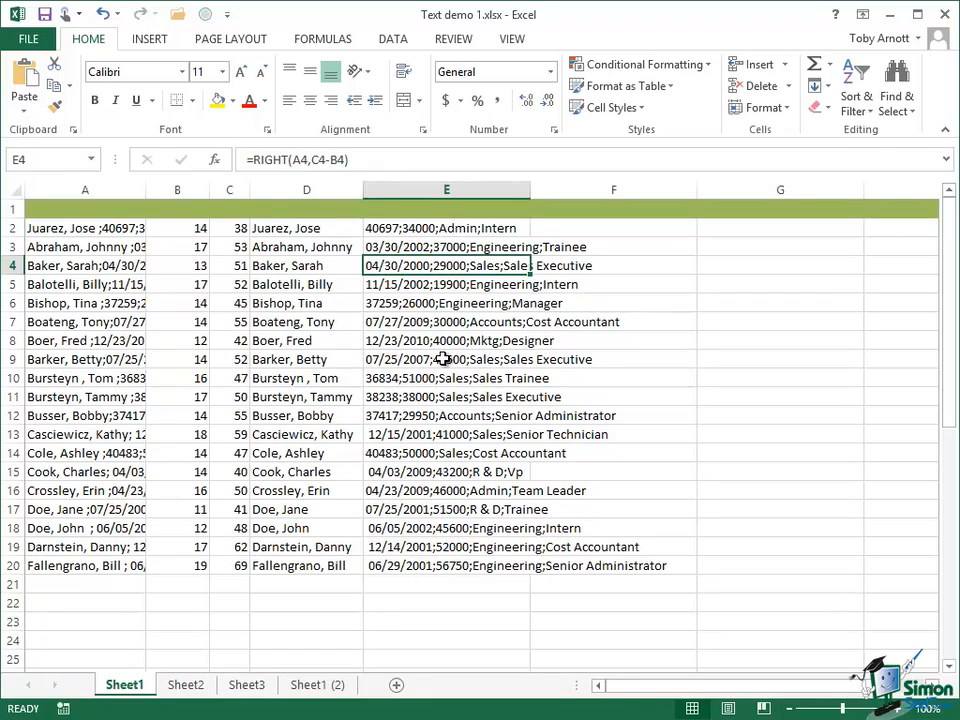